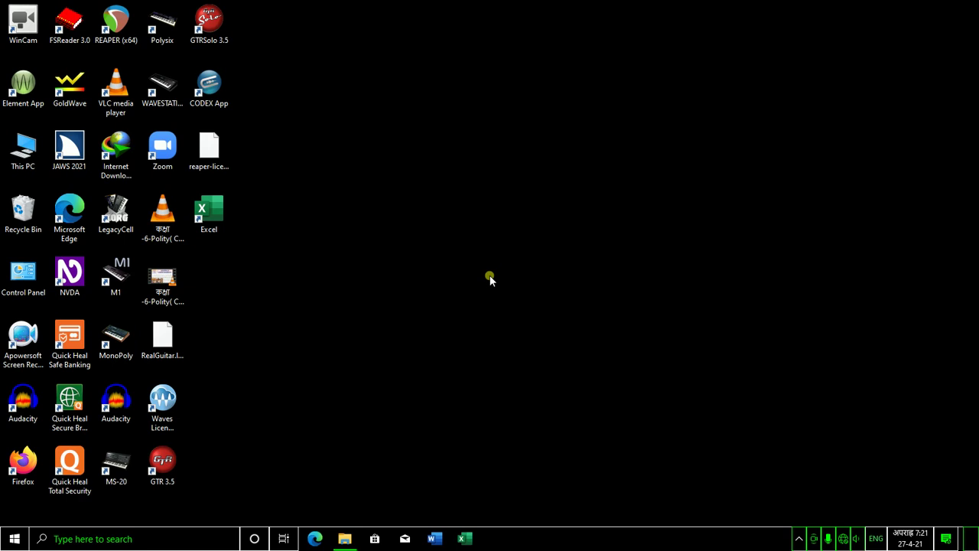
Refresh the Windows desktop from its right-click menu
right_click(491, 278)
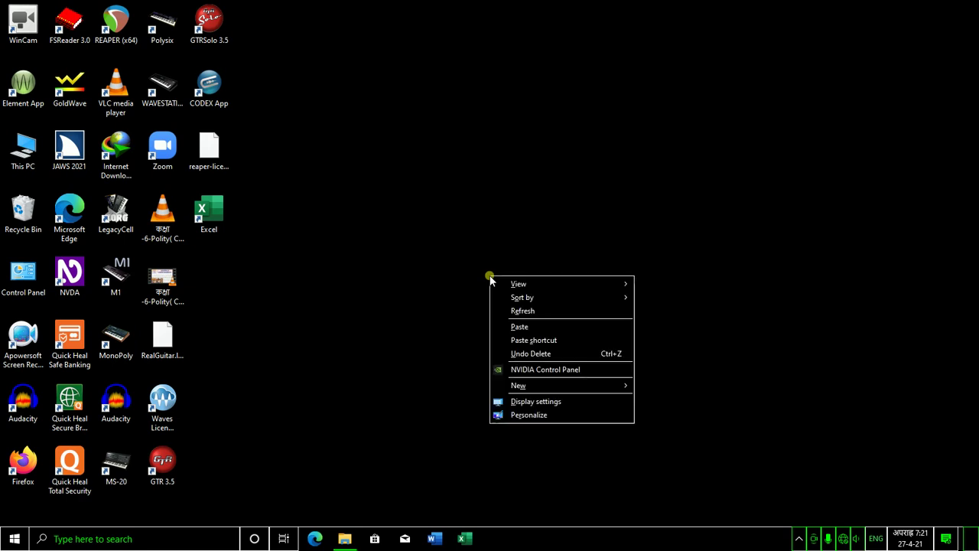
key("Down")
key("Down")
key("Down")
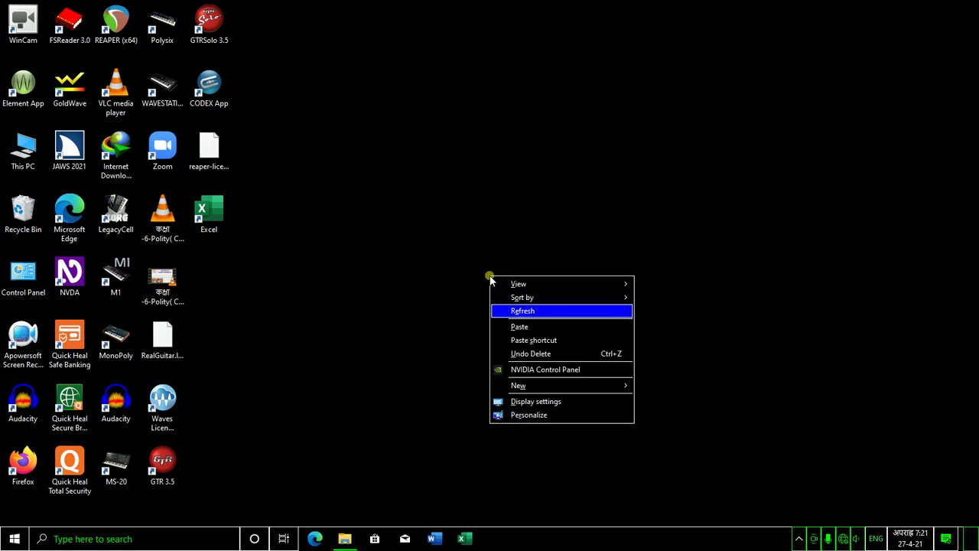
key("Return")
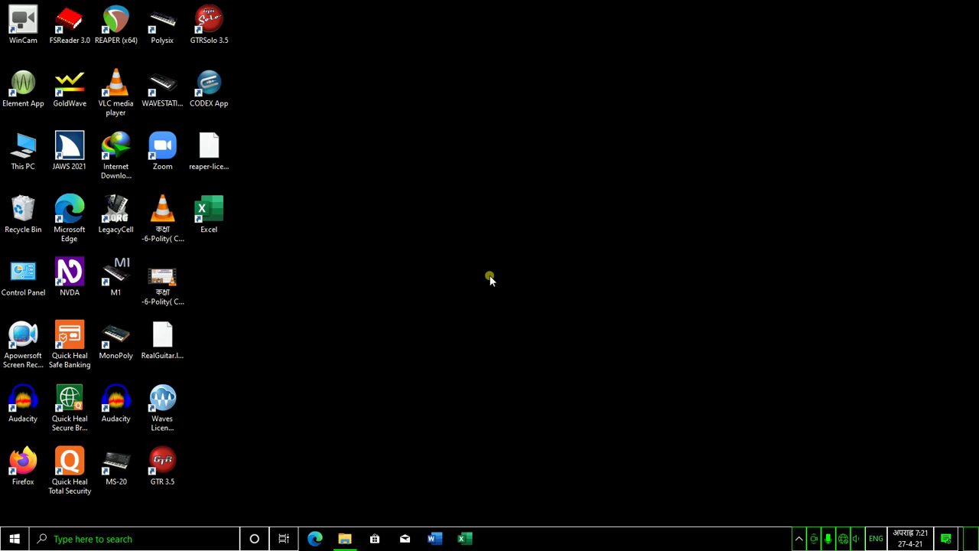
Arrow through the desktop shortcuts to Excel and launch it
key("Right")
key("Right")
key("Right")
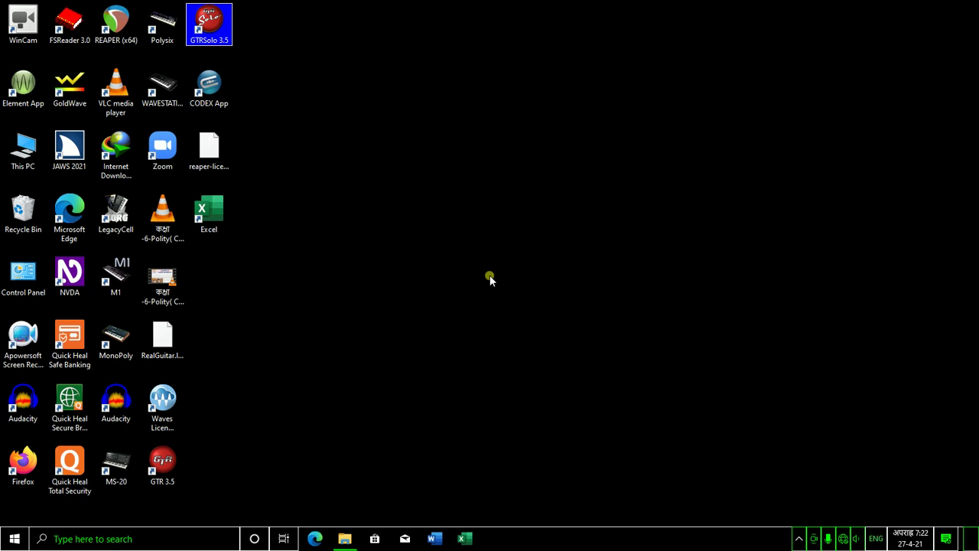
key("Left")
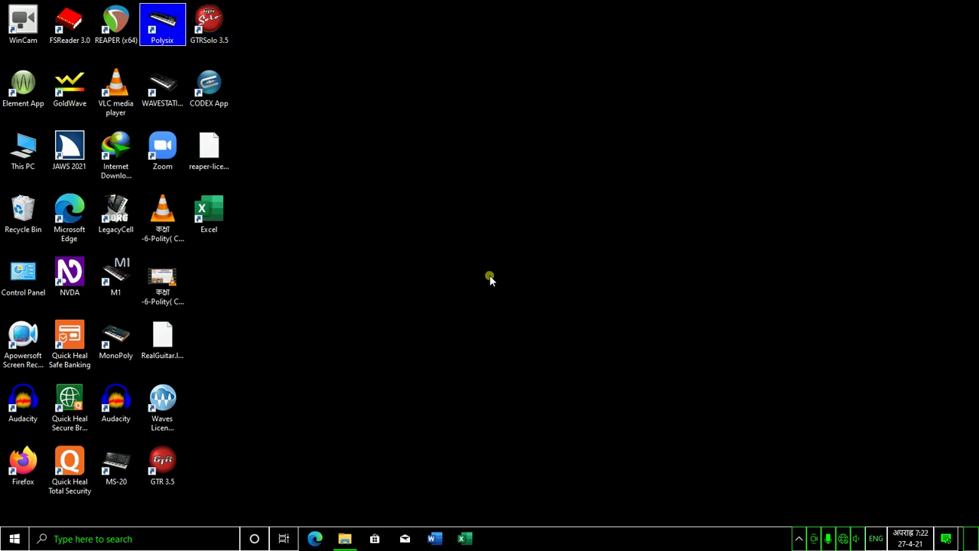
key("Down")
key("Down")
key("Down")
key("Down")
key("Down")
key("Down")
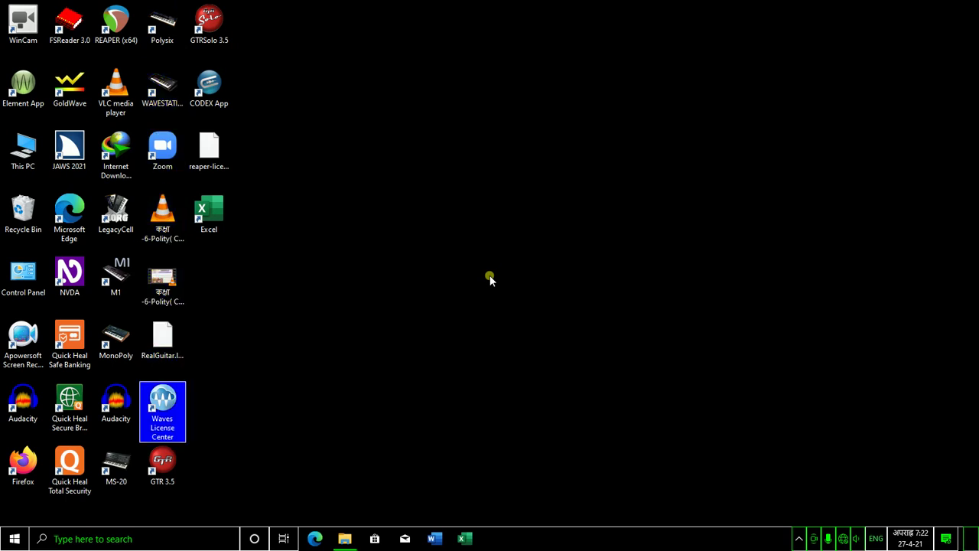
key("Up")
key("Up")
key("Up")
key("Up")
key("Up")
key("Right")
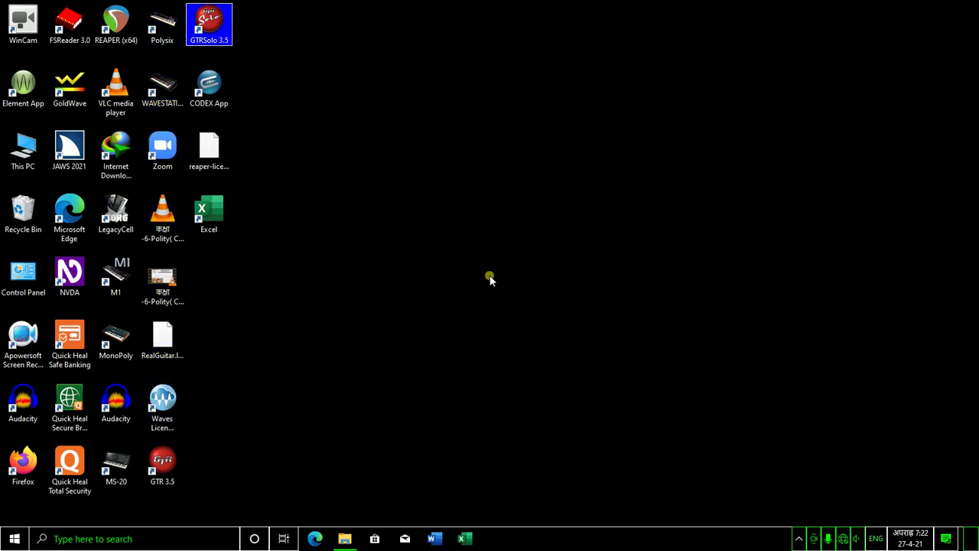
key("Down")
key("Down")
key("Down")
key("Down")
key("Up")
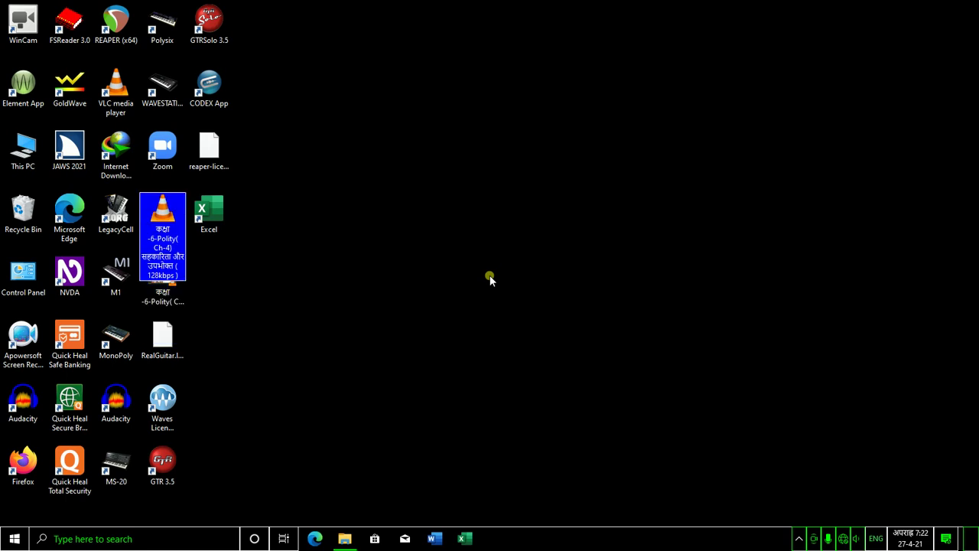
key("Right")
key("Return")
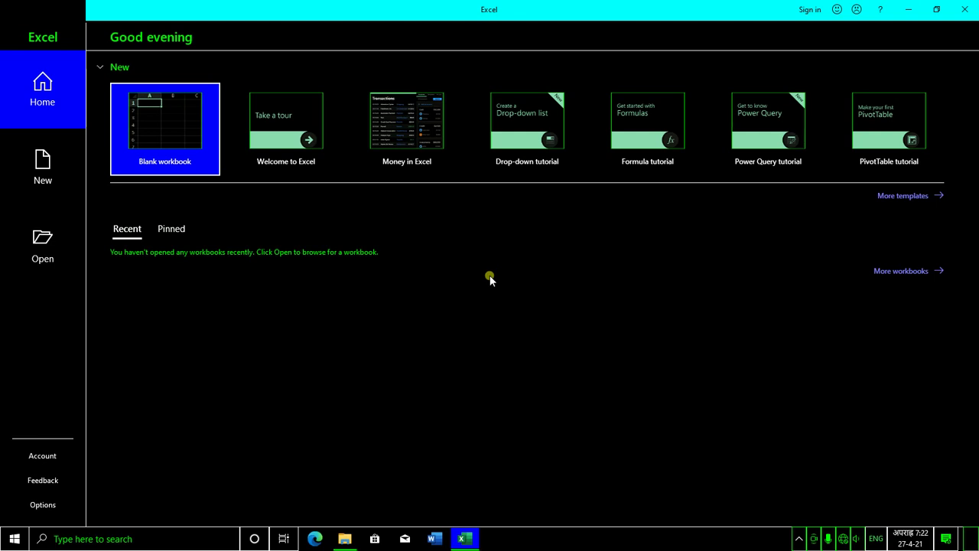
Create blank workbook Book1, move to cell D1, then minimize Excel with Windows+D
key("Right")
key("Left")
key("Return")
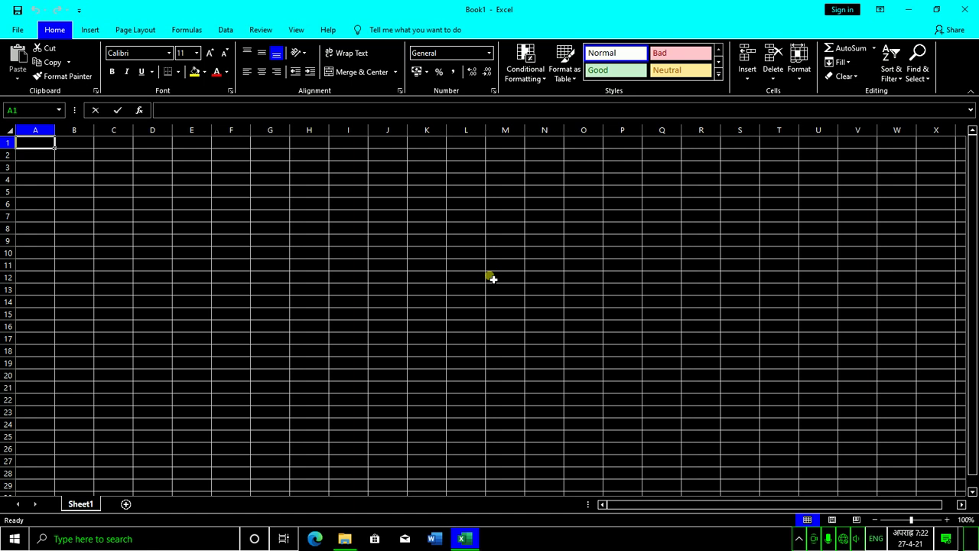
key("Right")
key("Right")
key("Right")
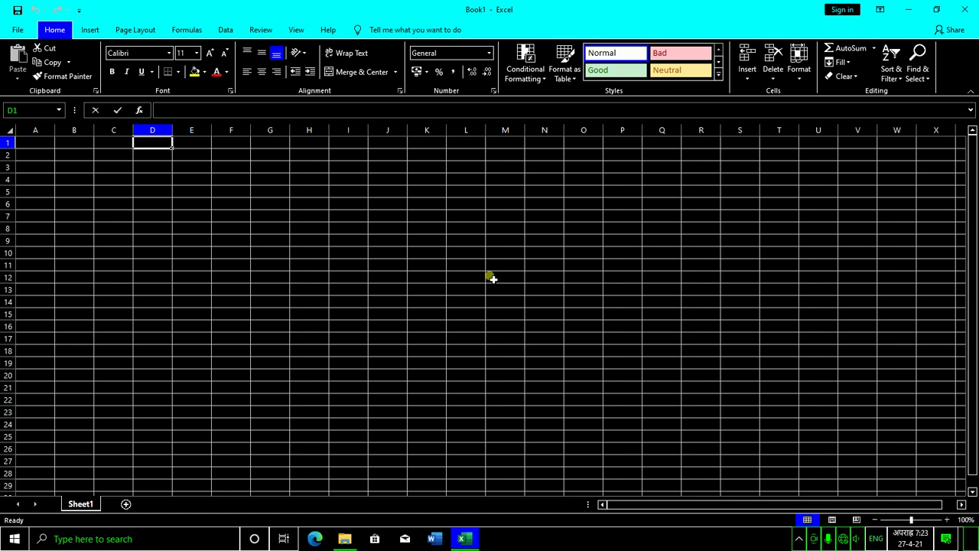
key("super+d")
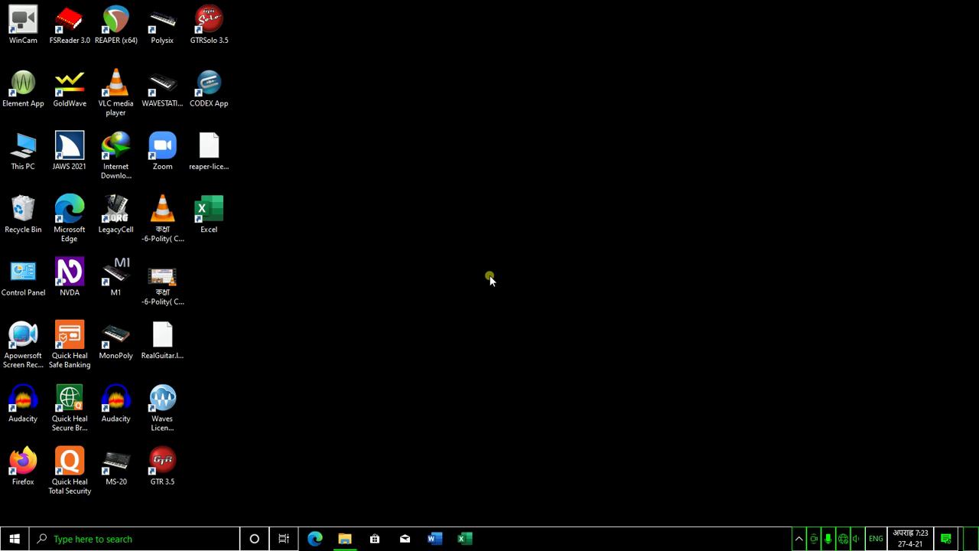
Refresh the desktop from its right-click menu
right_click(490, 280)
key("Down")
key("Down")
key("Down")
key("Return")
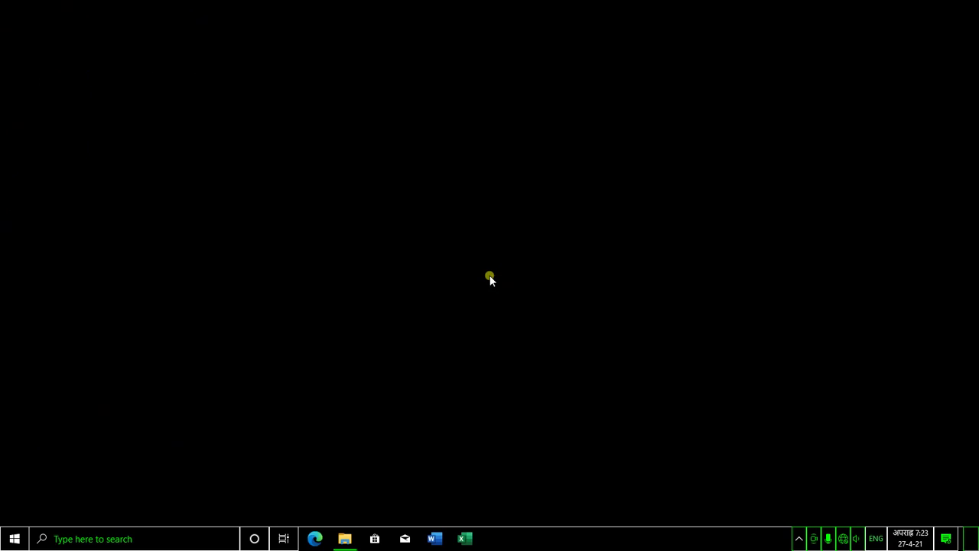
Relaunch Excel from its desktop shortcut and preview the Welcome to Excel template
key("Right")
key("Right")
key("Right")
key("Right")
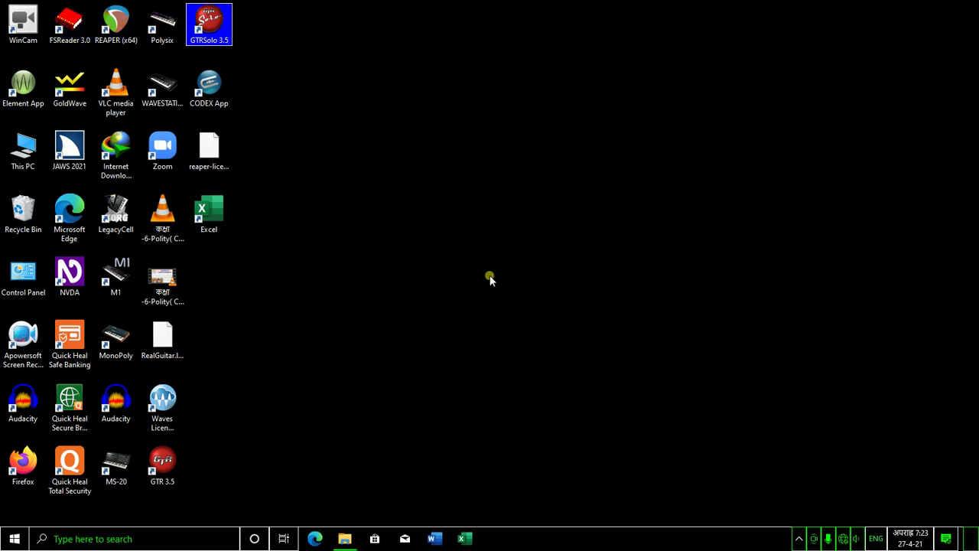
key("Down")
key("Down")
key("Down")
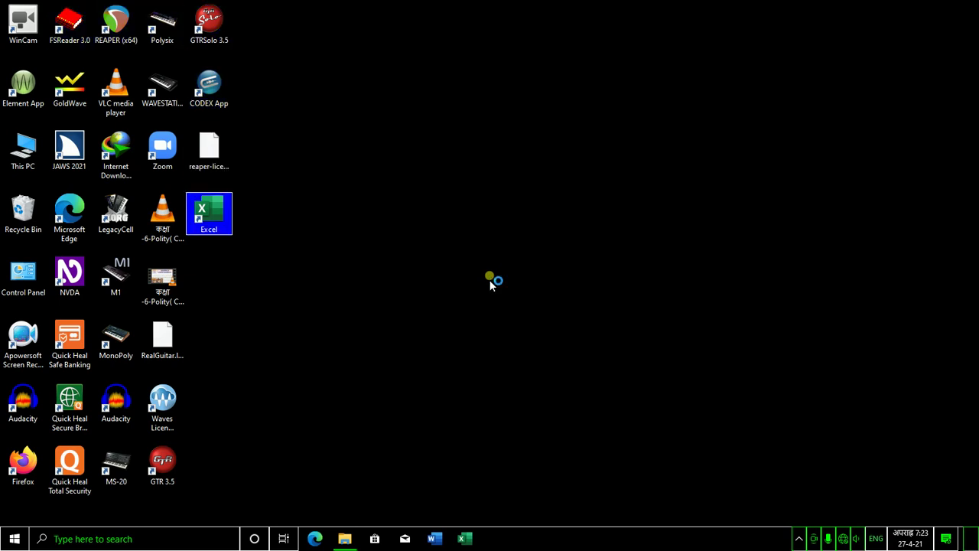
key("Return")
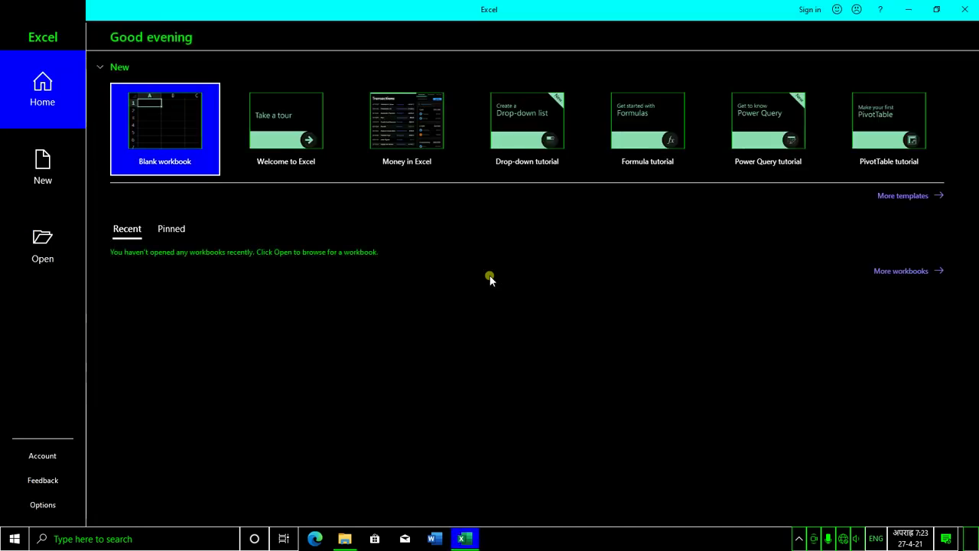
key("Right")
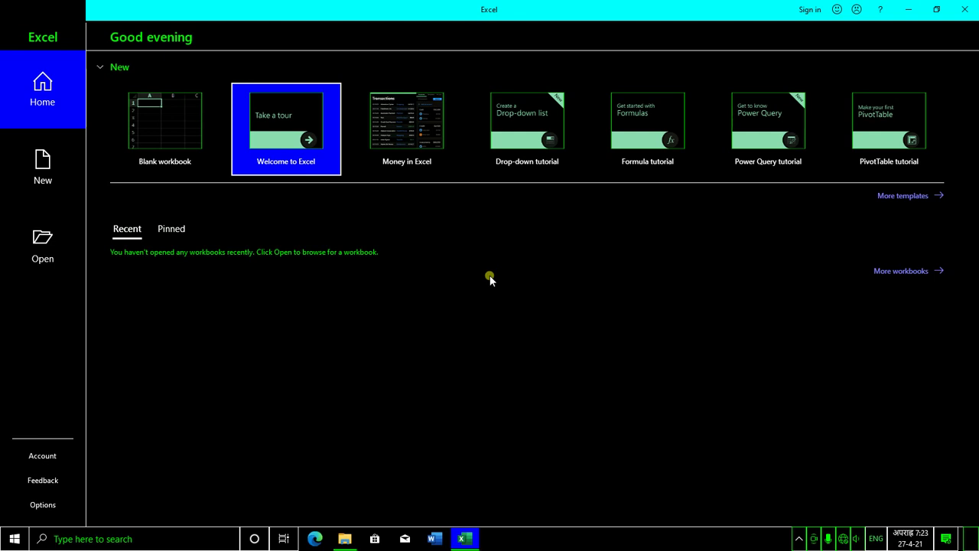
key("Return")
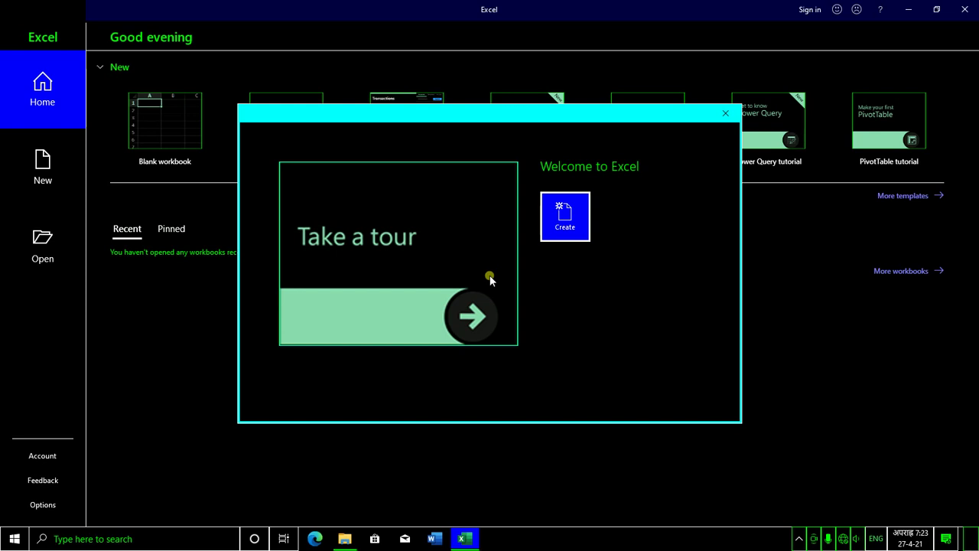
Create the Welcome to Excel tour workbook from the template preview
key("Return")
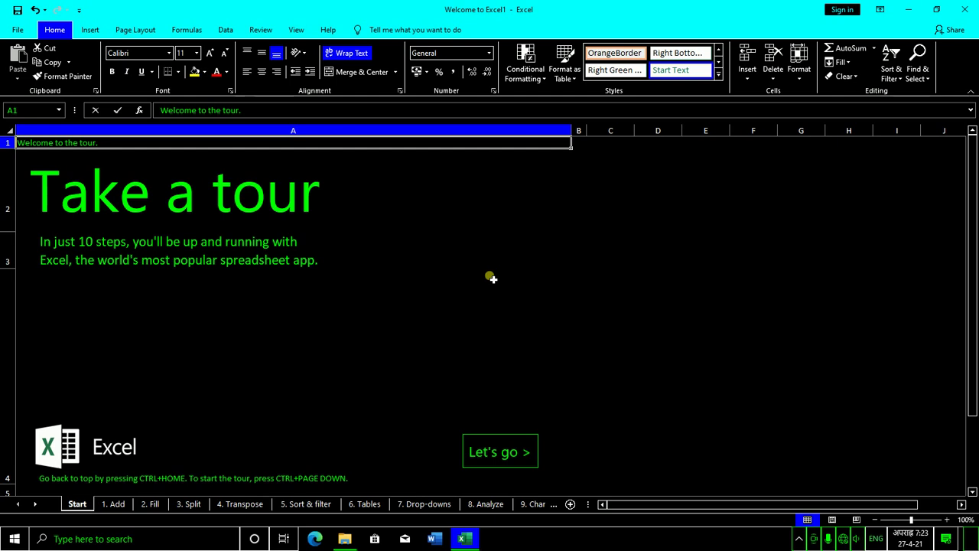
Move down column A to A7, return to A1, and show the ribbon KeyTips
key("Down")
key("Down")
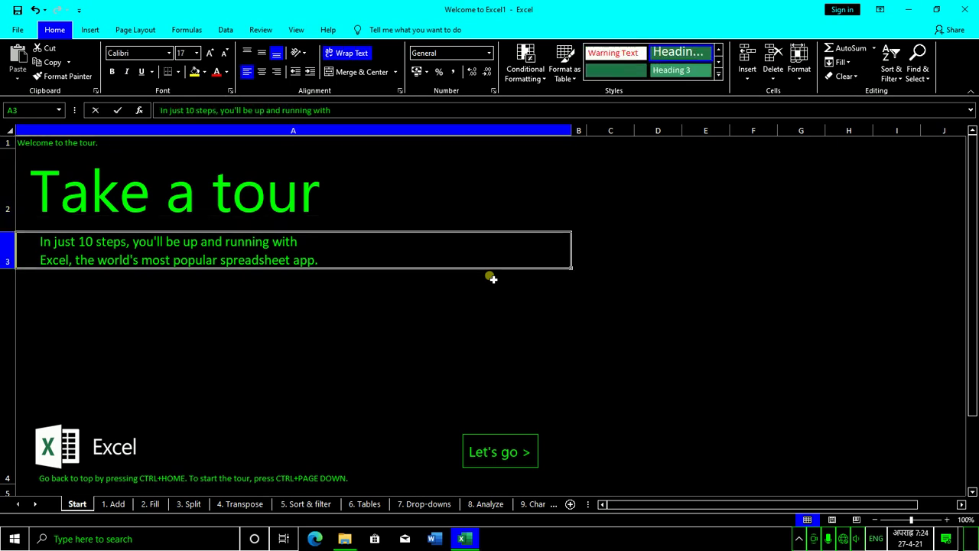
key("Down")
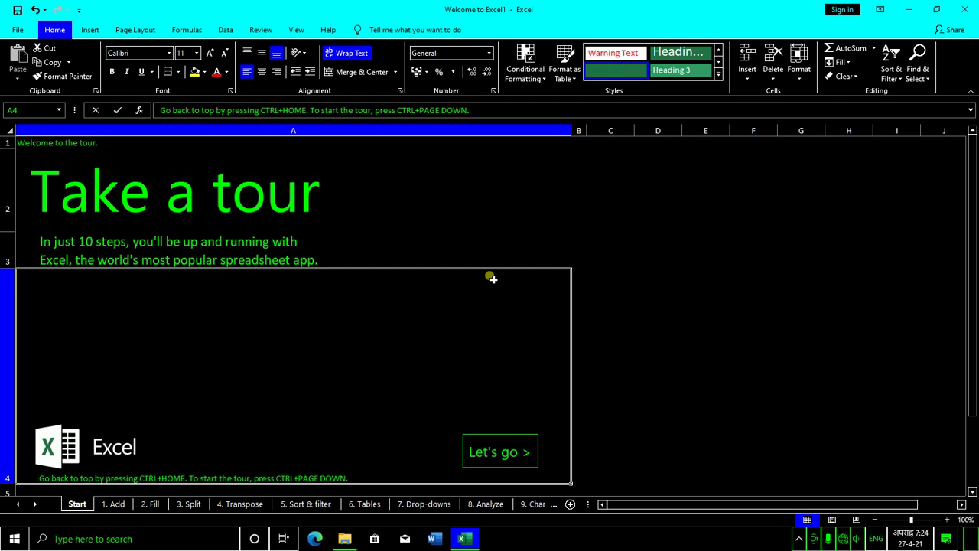
key("Down")
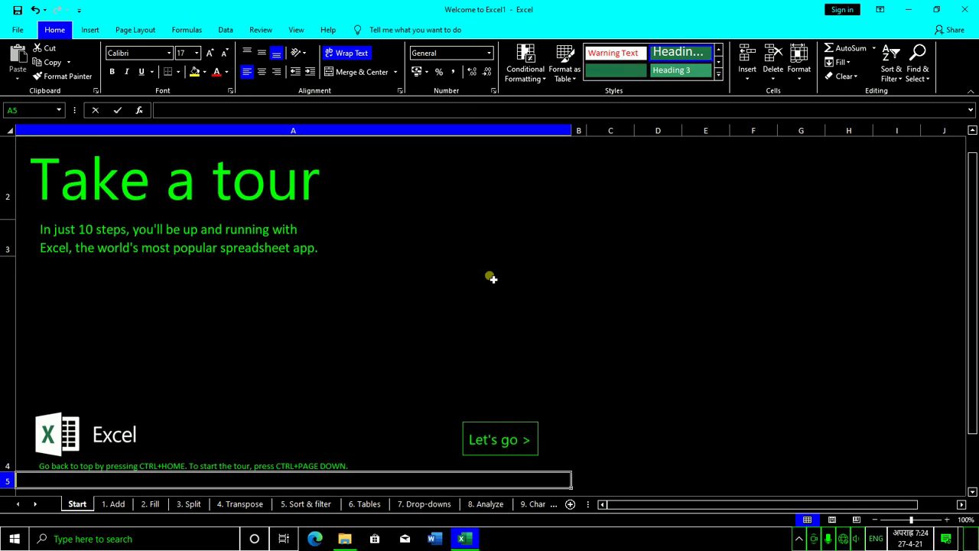
key("Down")
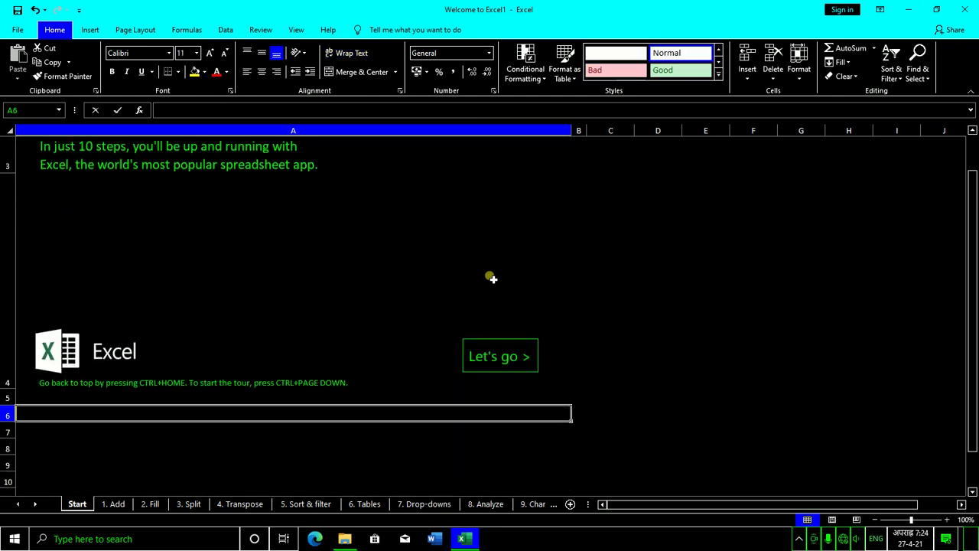
key("Down")
key("Down")
key("Down")
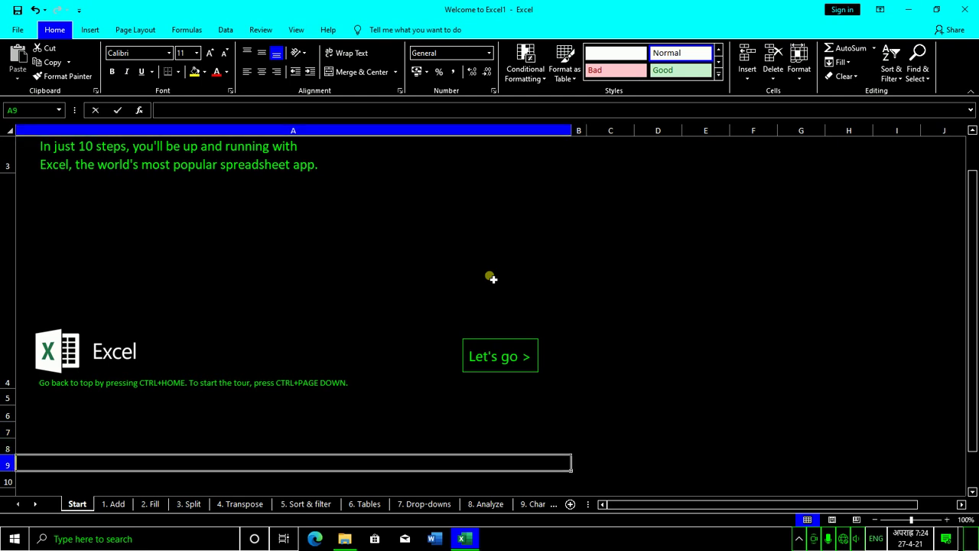
key("Up")
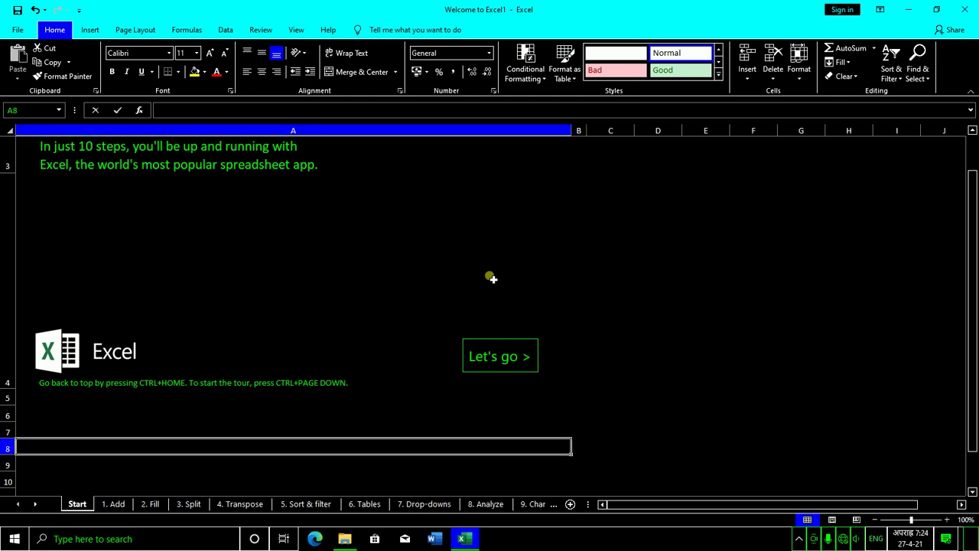
key("Up")
key("Up")
key("Up")
key("Up")
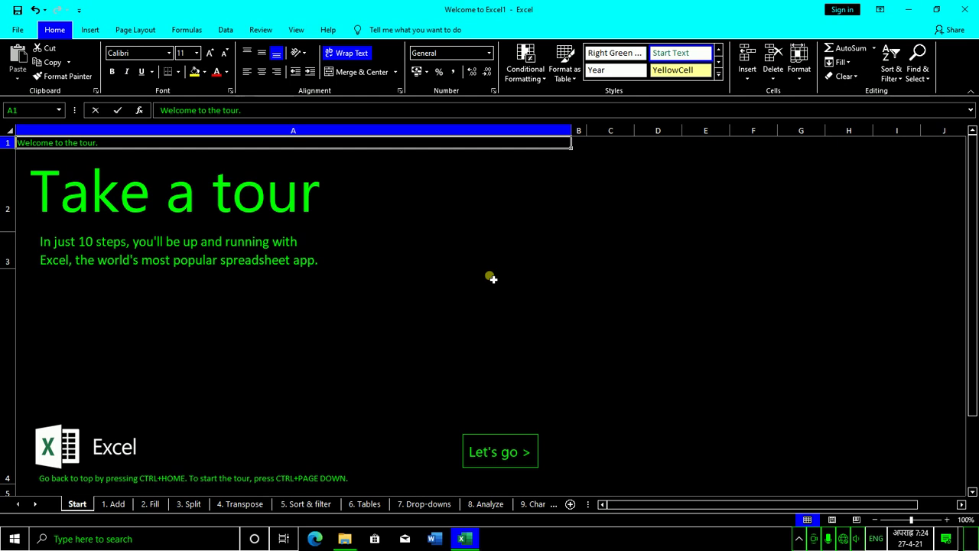
key("alt")
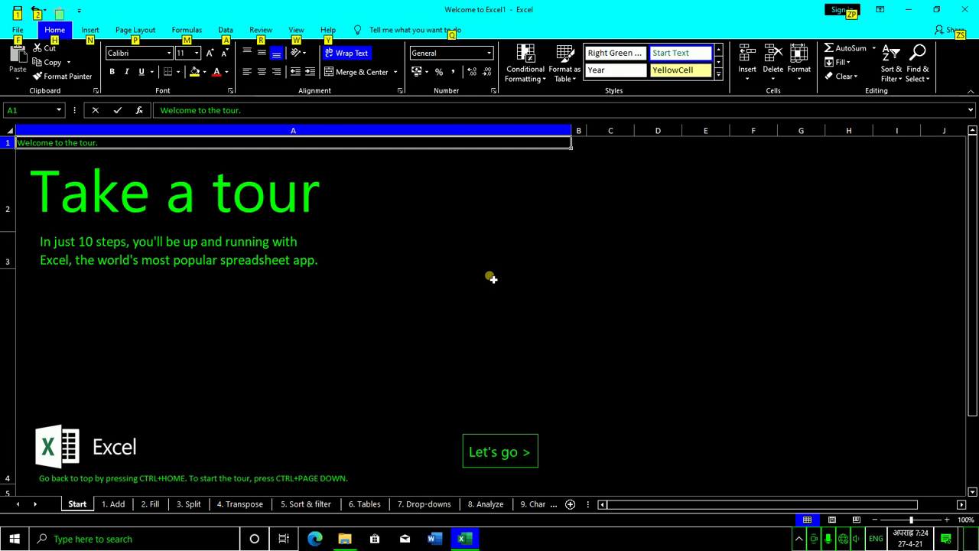
Open the File backstage with Alt+F and preview the Money in Excel template
key("alt")
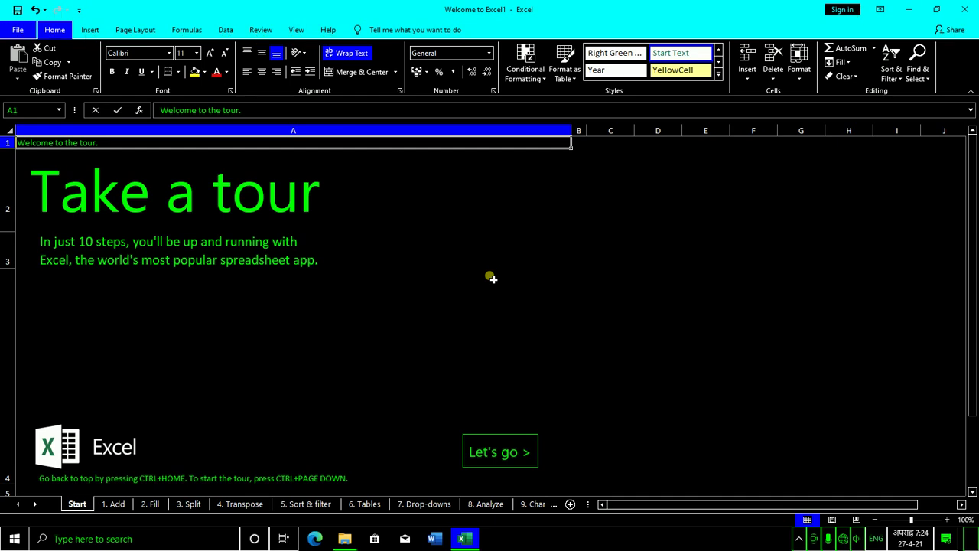
key("alt+f")
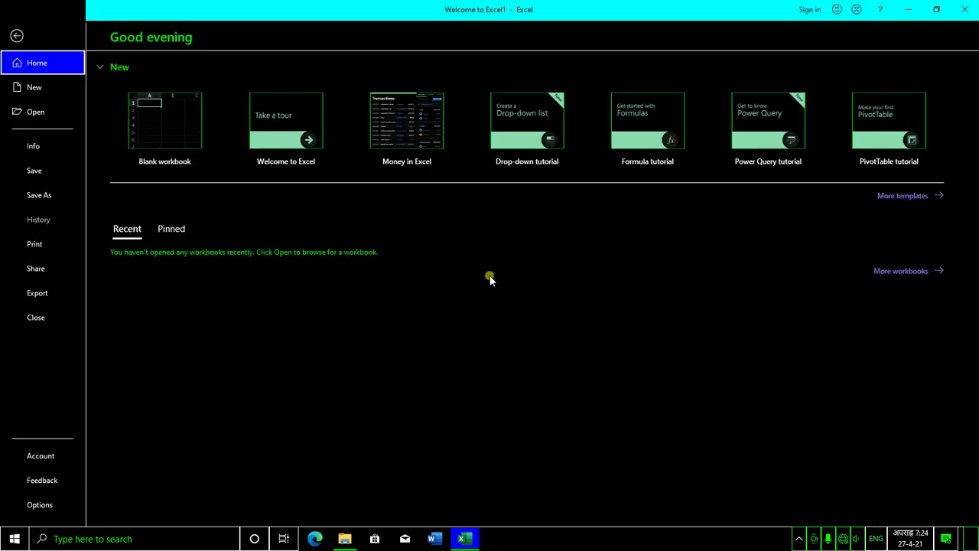
key("Tab")
key("Tab")
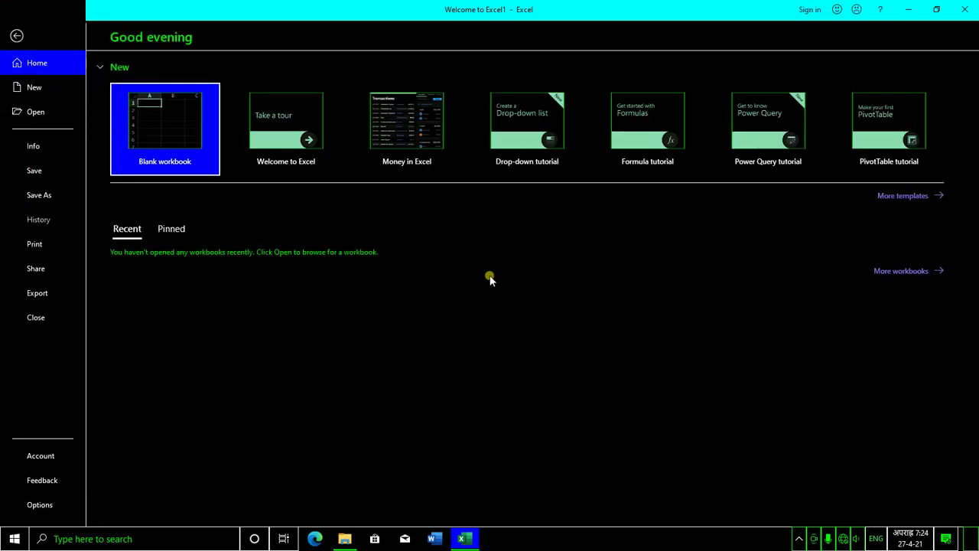
key("Right")
key("Left")
key("Right")
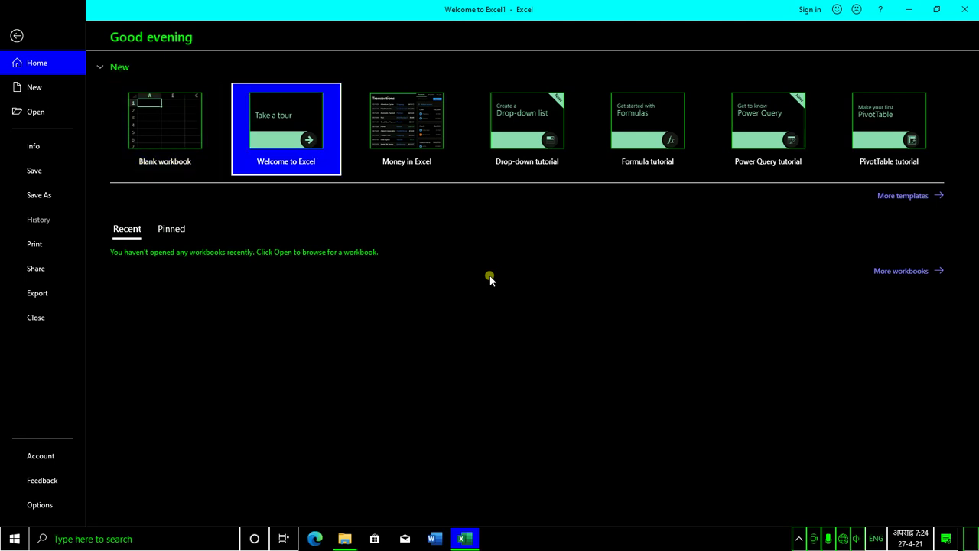
key("Left")
key("Right")
key("Right")
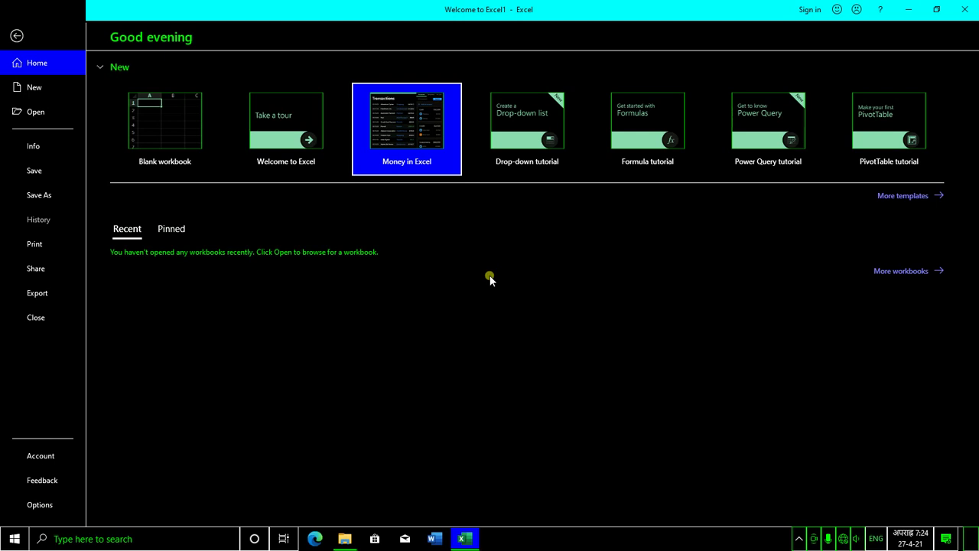
key("Return")
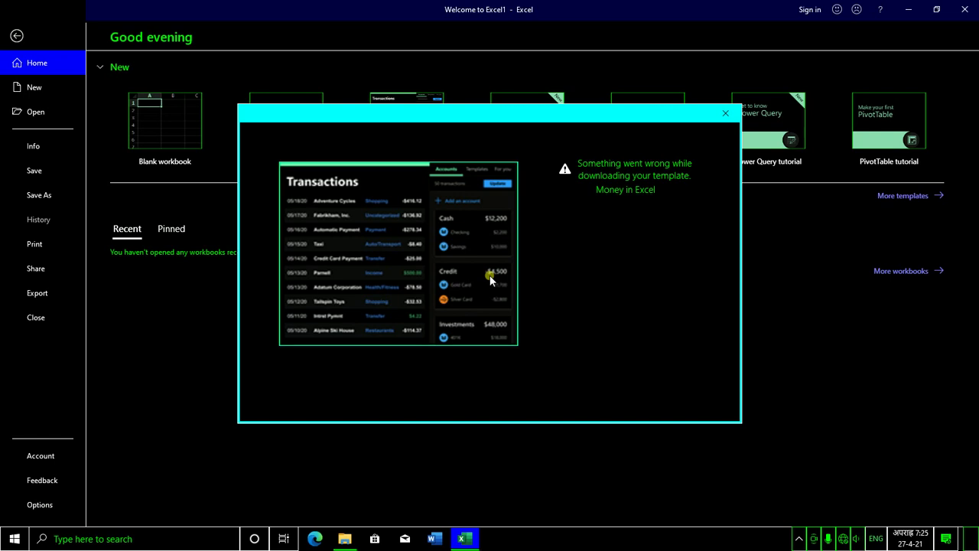
Dismiss the error, preview the Drop-down tutorial template, try creating it, then Alt+Tab
key("Escape")
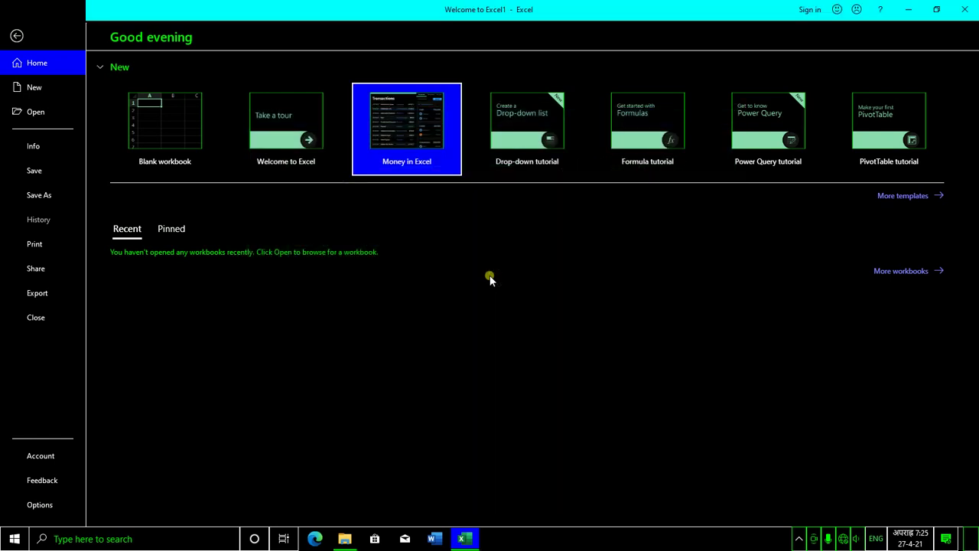
key("Right")
key("Right")
key("Left")
key("Left")
key("Right")
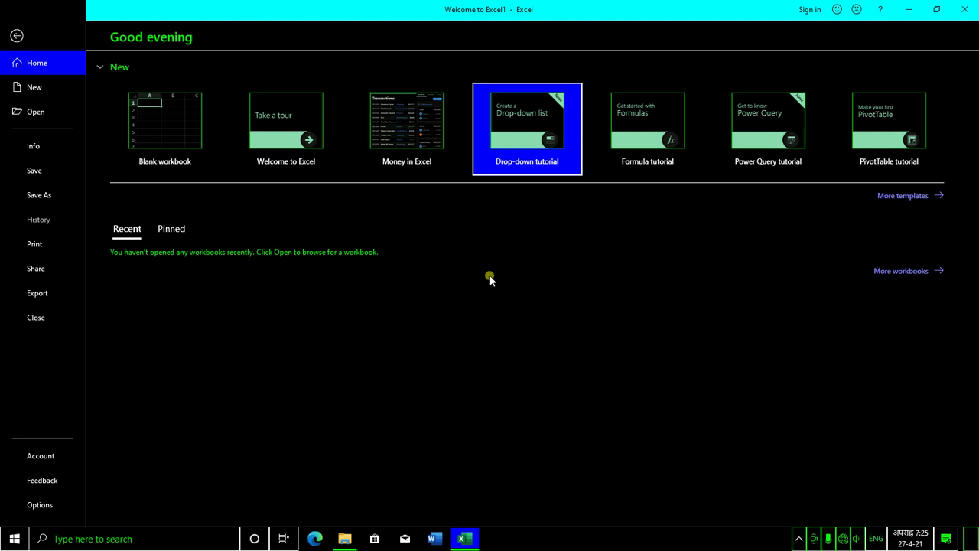
key("Return")
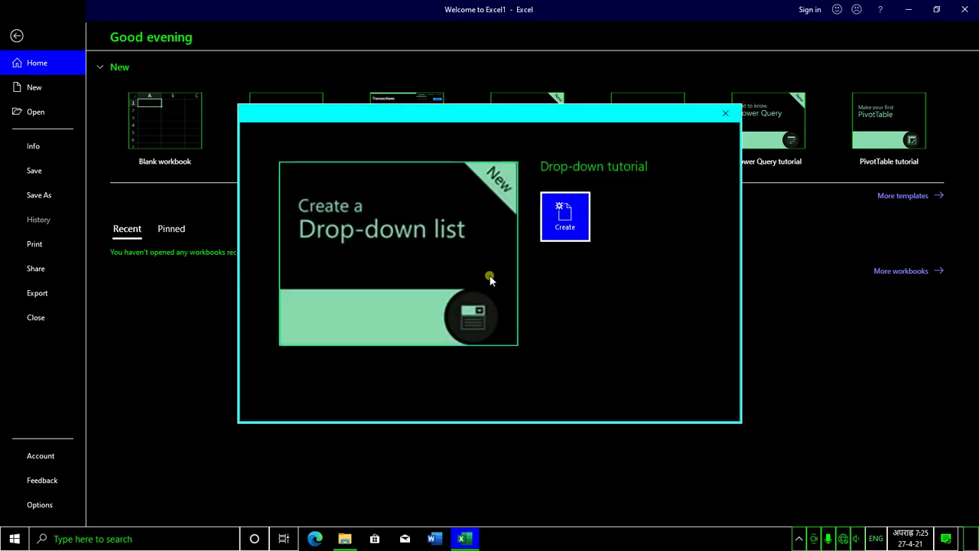
key("Return")
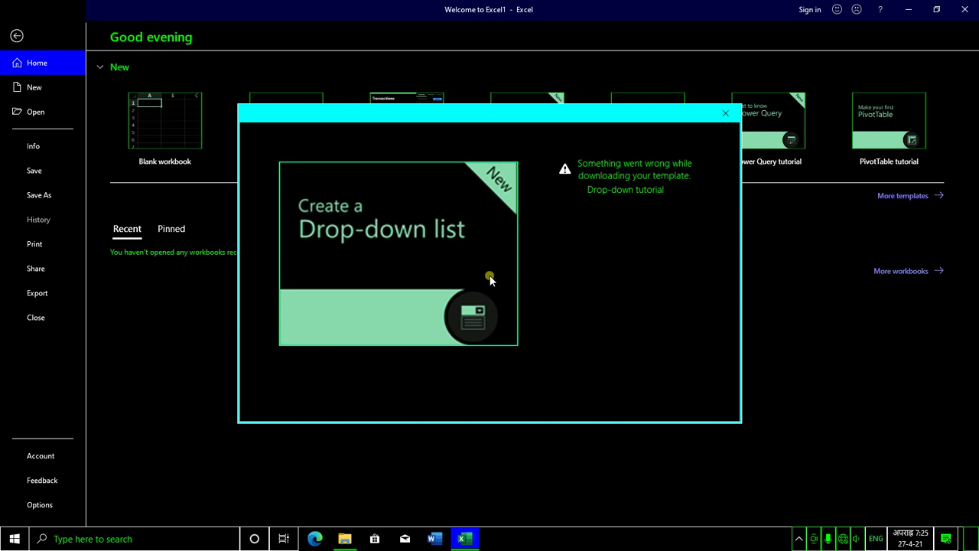
key("alt+Tab")
key("alt+Tab")
key("alt+Tab")
Close the Drop-down tutorial error and create a new blank workbook from the template tiles
key("Escape")
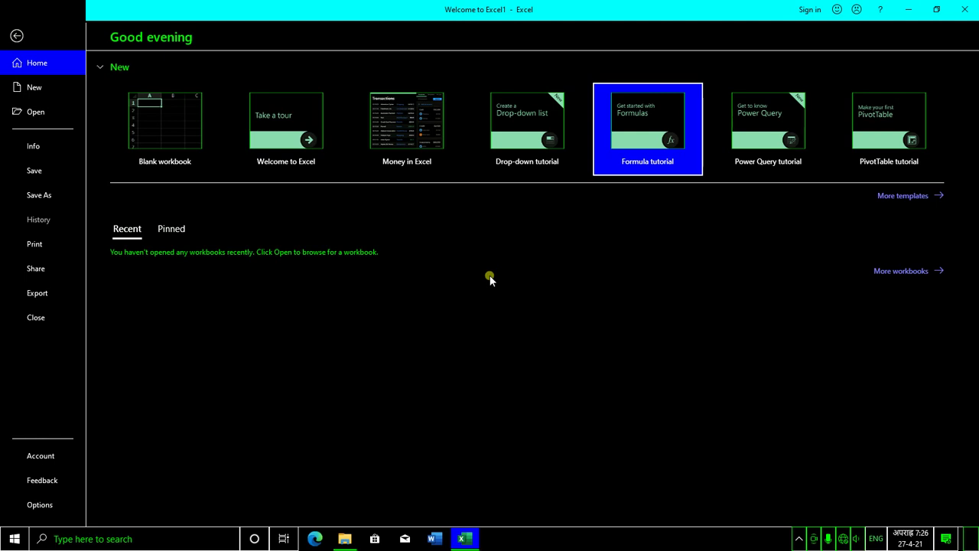
key("Left")
key("Right")
key("Right")
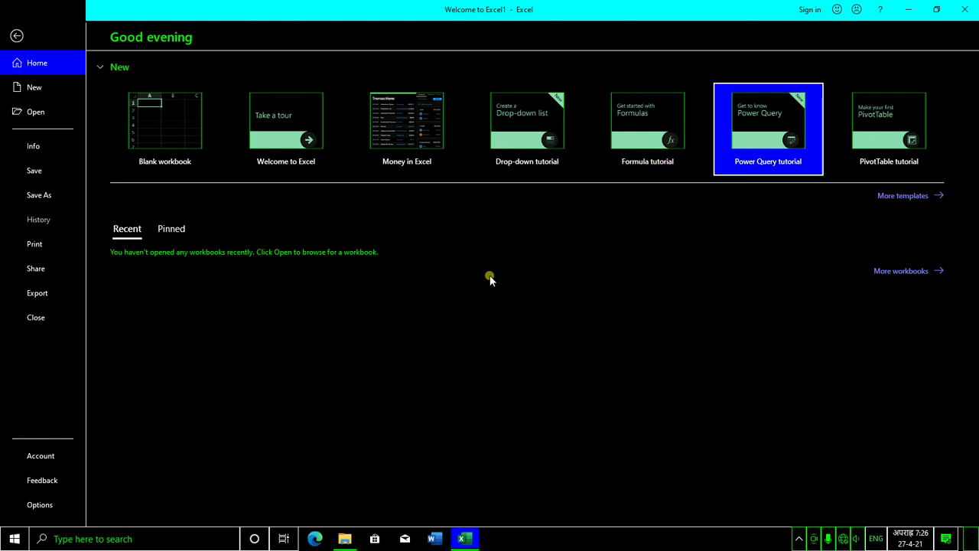
key("Right")
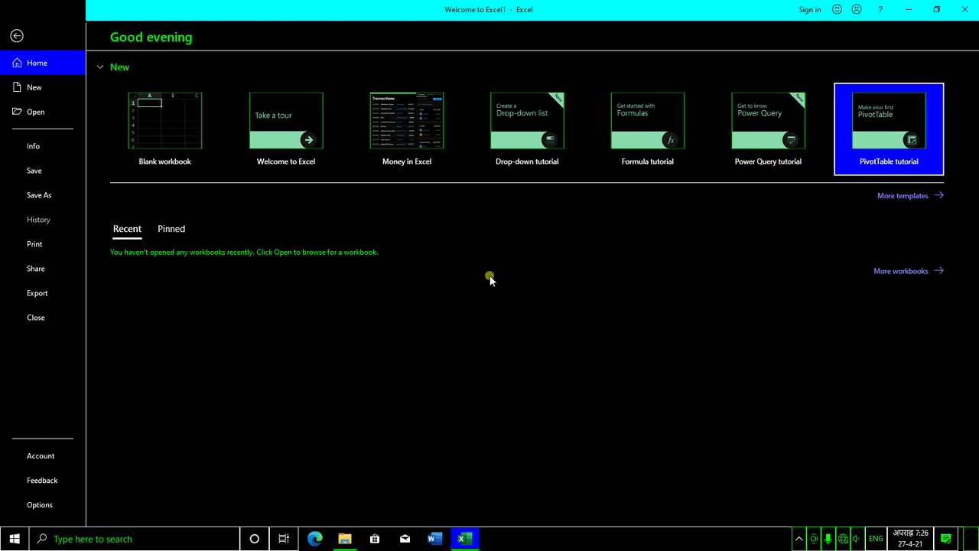
key("Left")
key("Left")
key("Left")
key("Left")
key("Left")
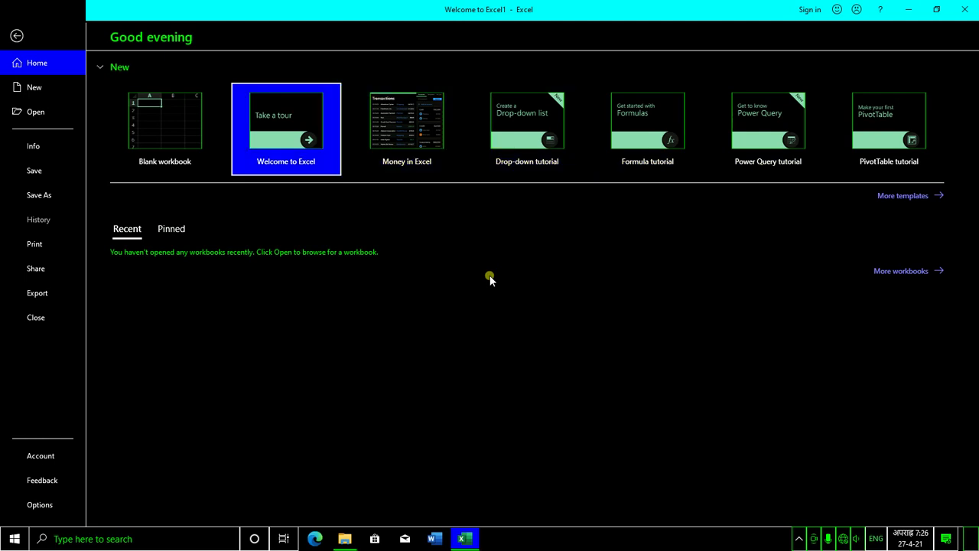
key("Left")
key("Right")
key("Left")
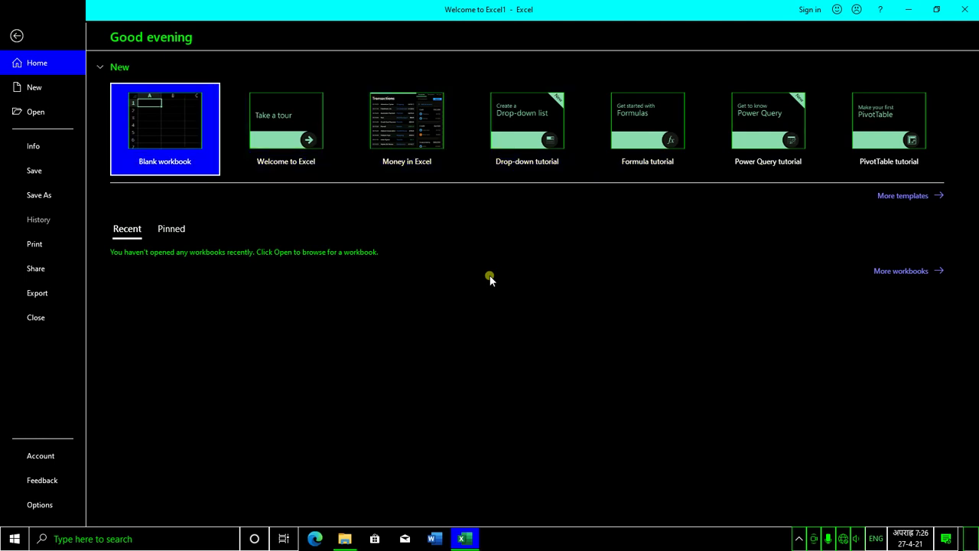
key("Return")
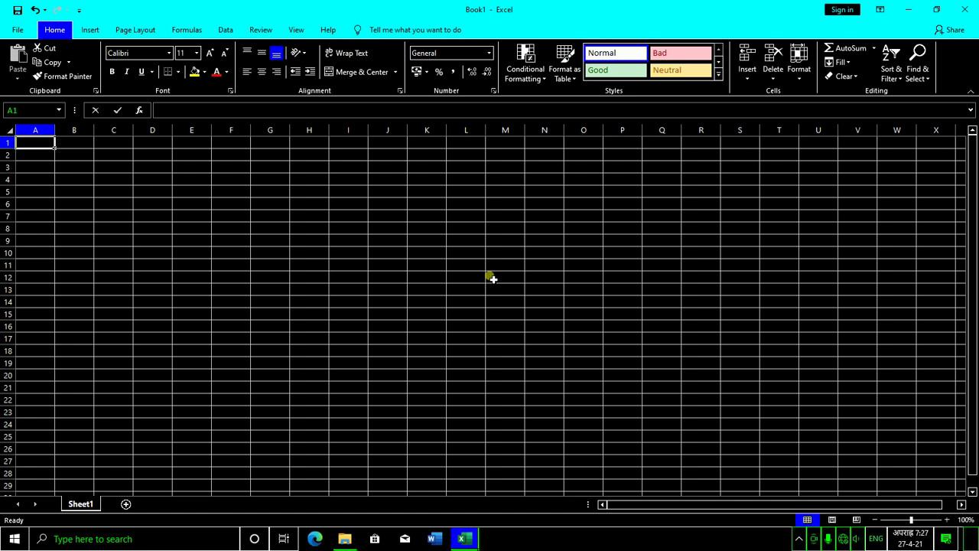
Show the KeyTips, then switch through the Insert, Page Layout and Formulas tabs
key("alt")
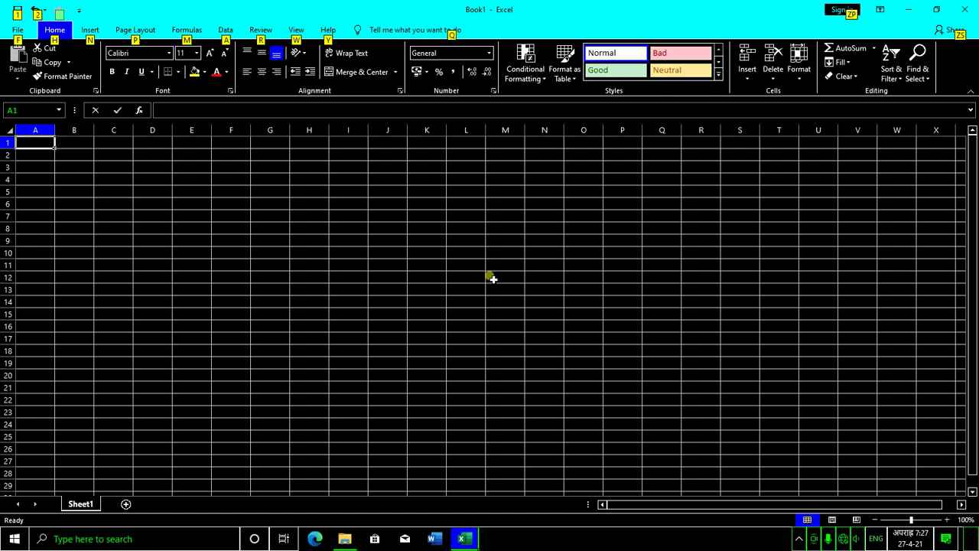
key("n")
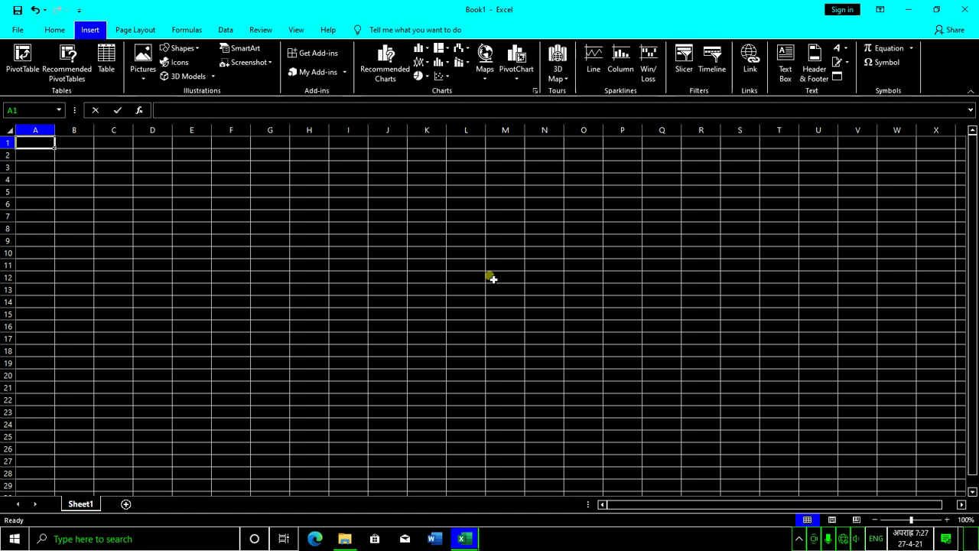
key("Escape")
key("Escape")
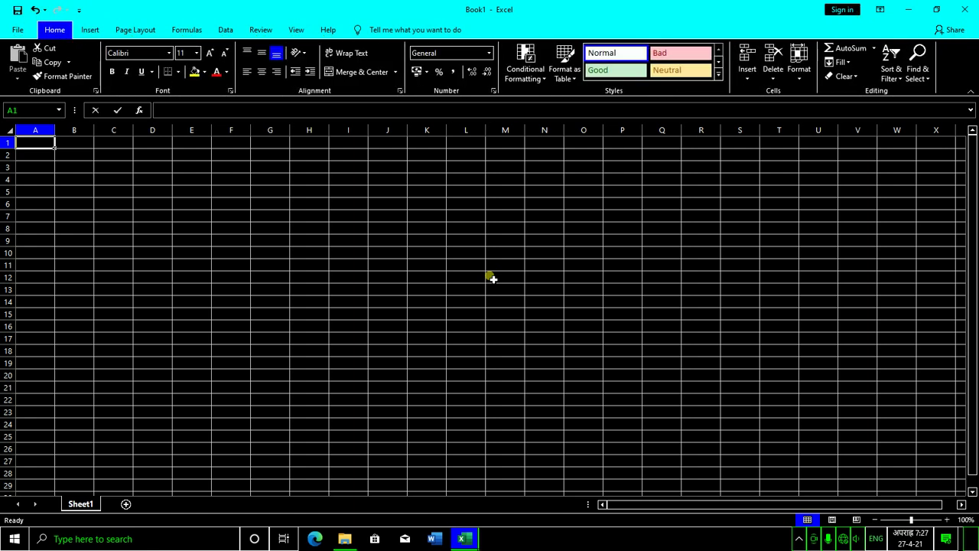
key("alt+n")
key("alt+p")
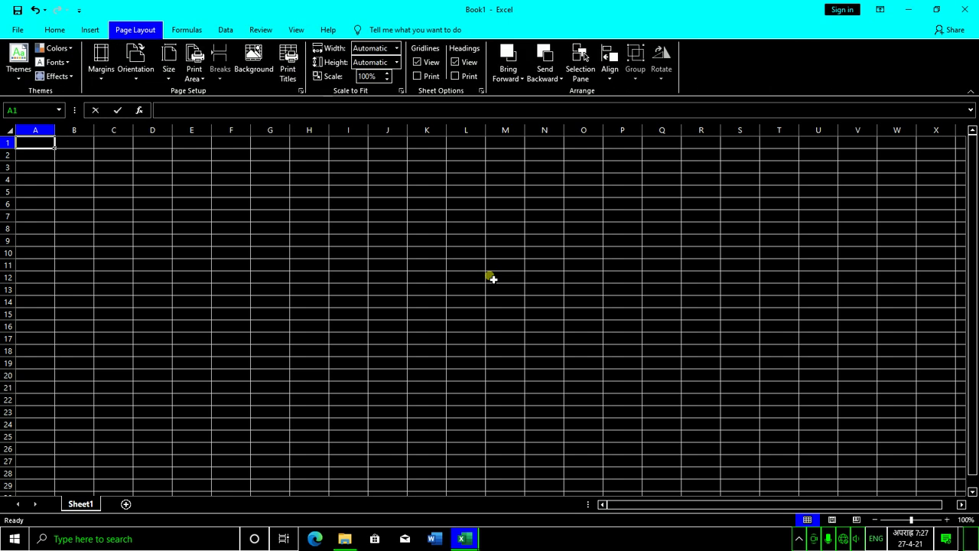
key("alt+m")
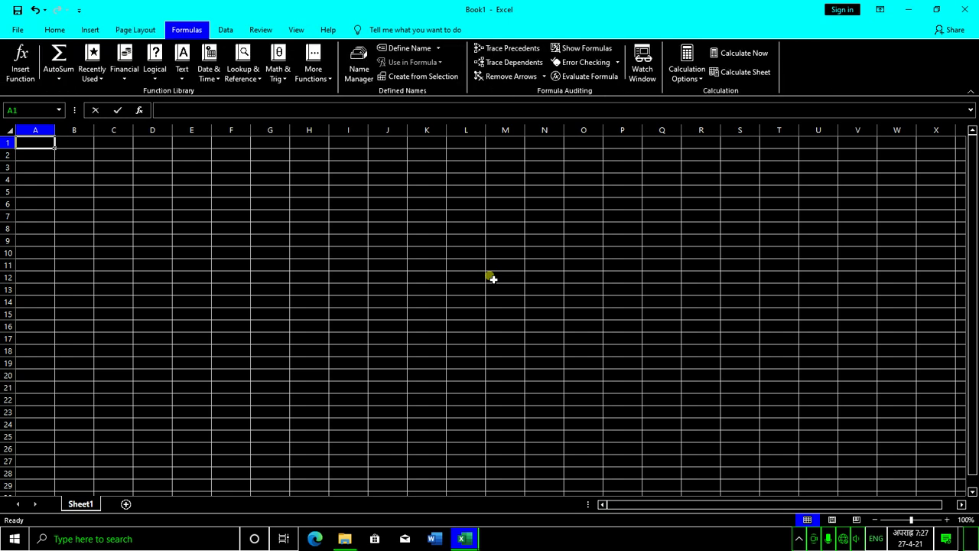
Switch through the Data, Review, View and Help tabs, then open the Tell me suggestions with Alt+Q
key("alt+a")
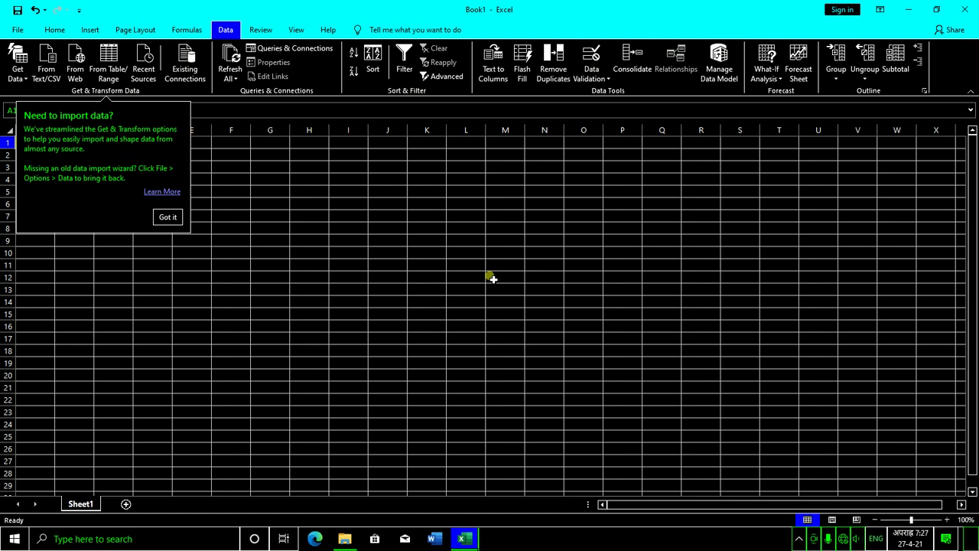
key("alt+r")
key("alt+w")
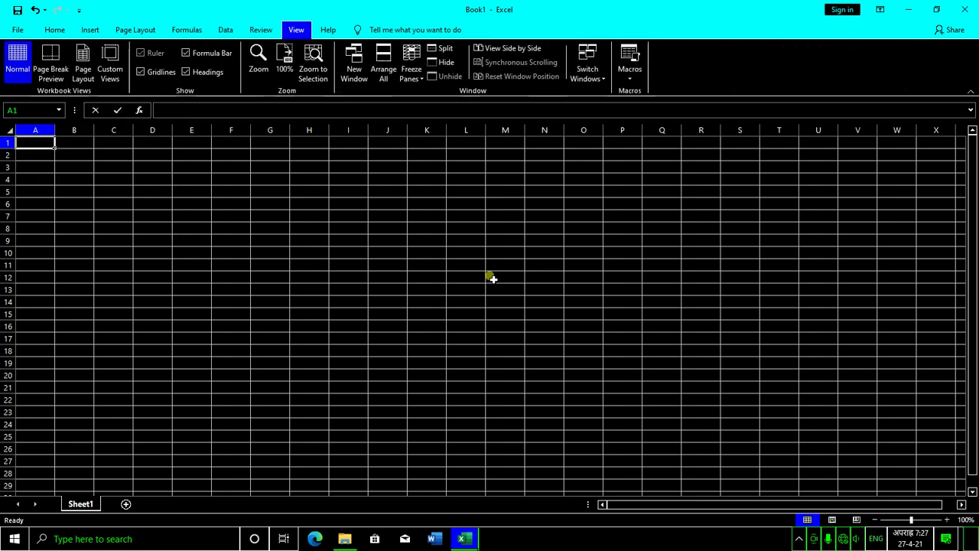
key("alt+y")
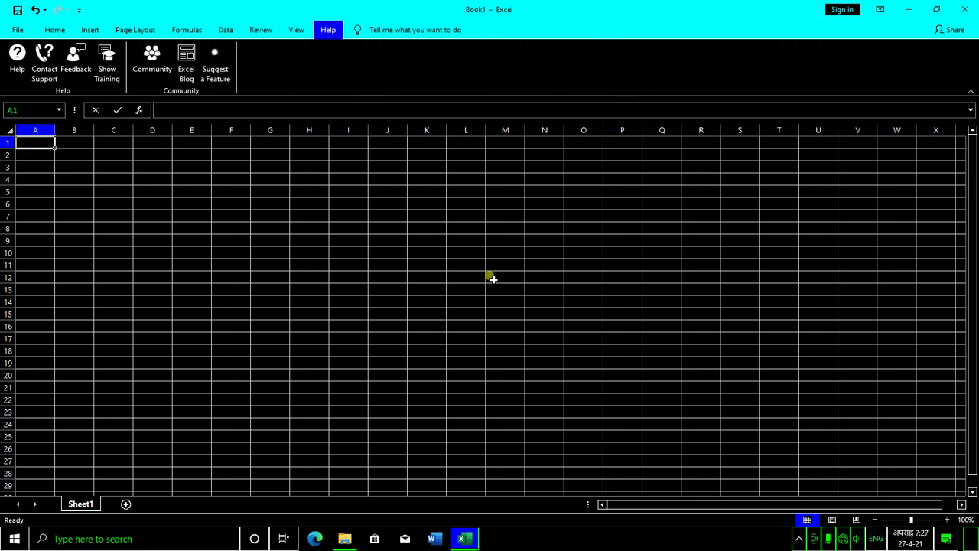
key("alt+q")
key("Down")
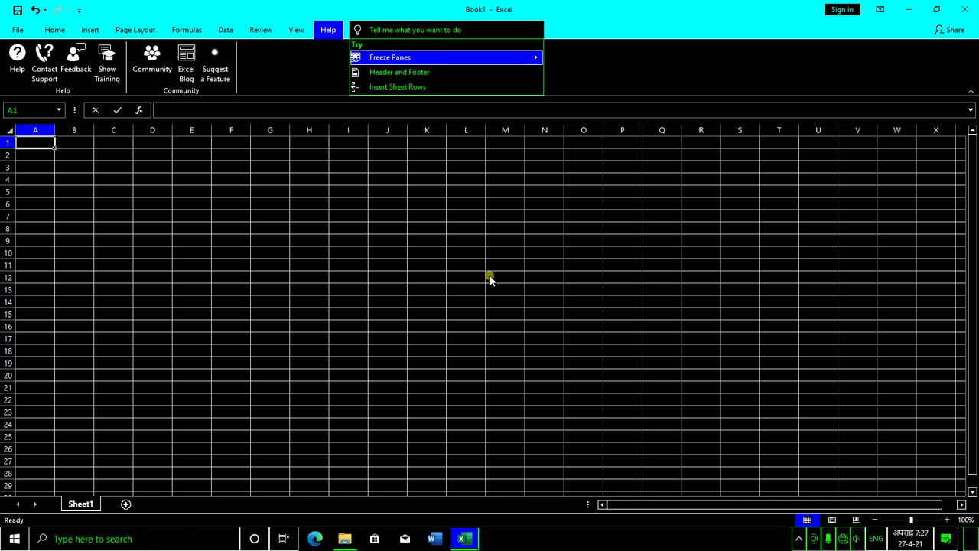
Browse the Header and Footer and Freeze Panes suggestions, close them, and move to A2
key("Down")
key("Up")
key("Escape")
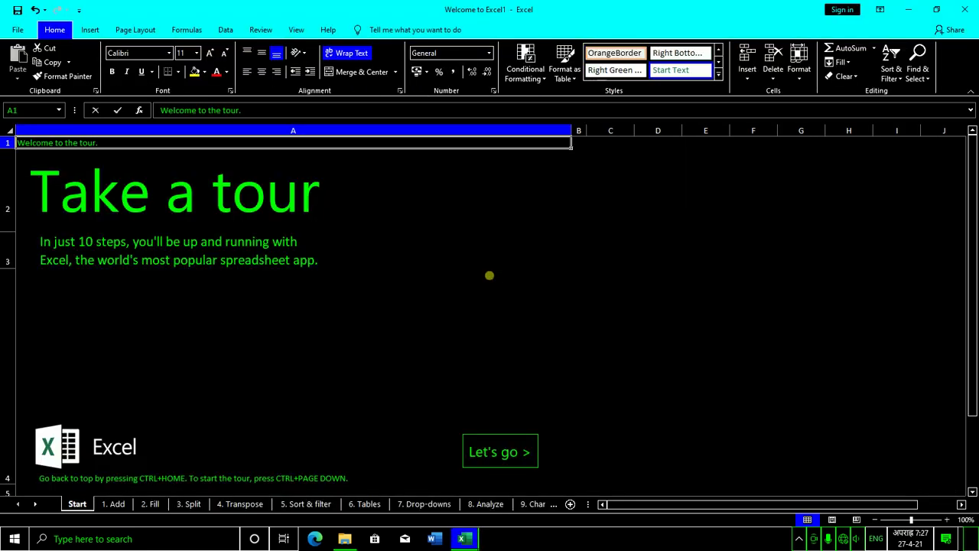
key("Down")
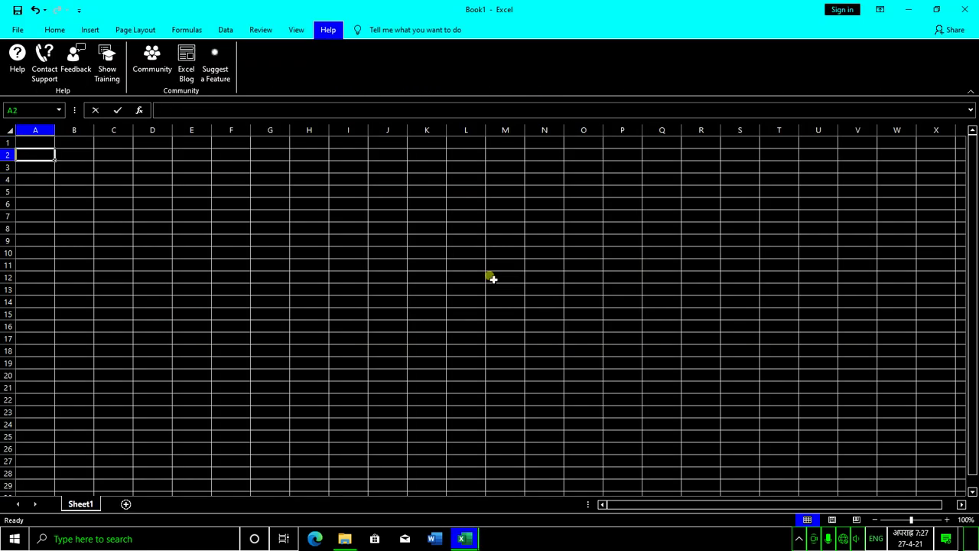
Show the View tab via KeyTips, then step left to the Review and Data tabs
key("alt")
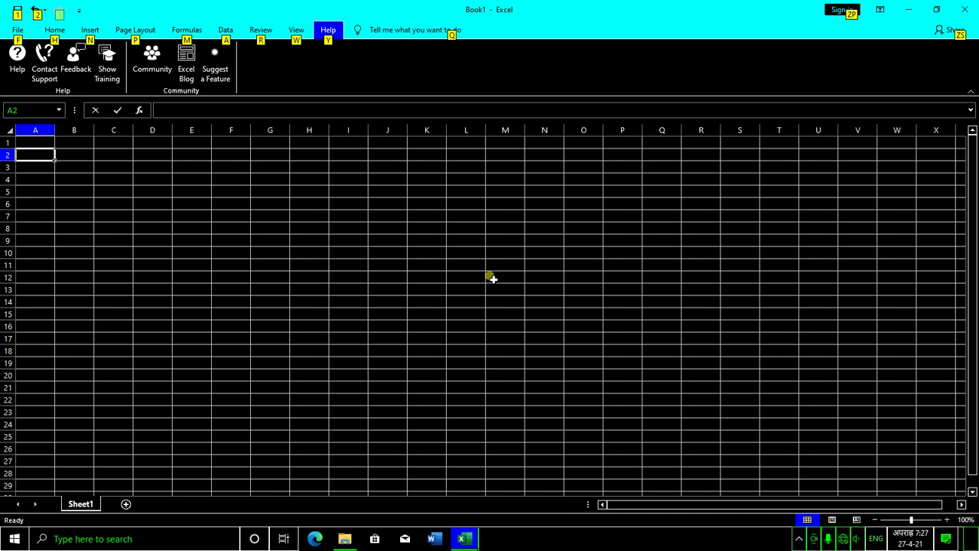
key("w")
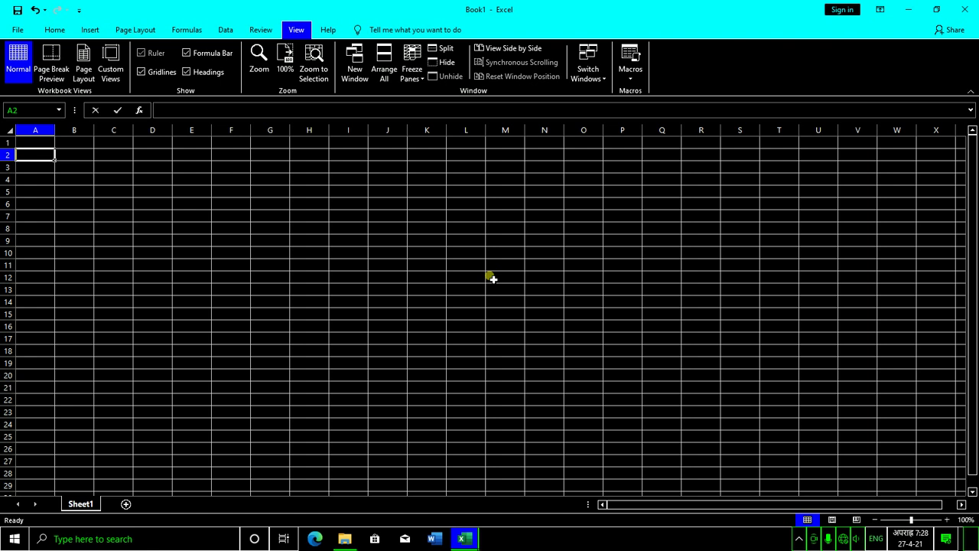
key("Left")
key("Left")
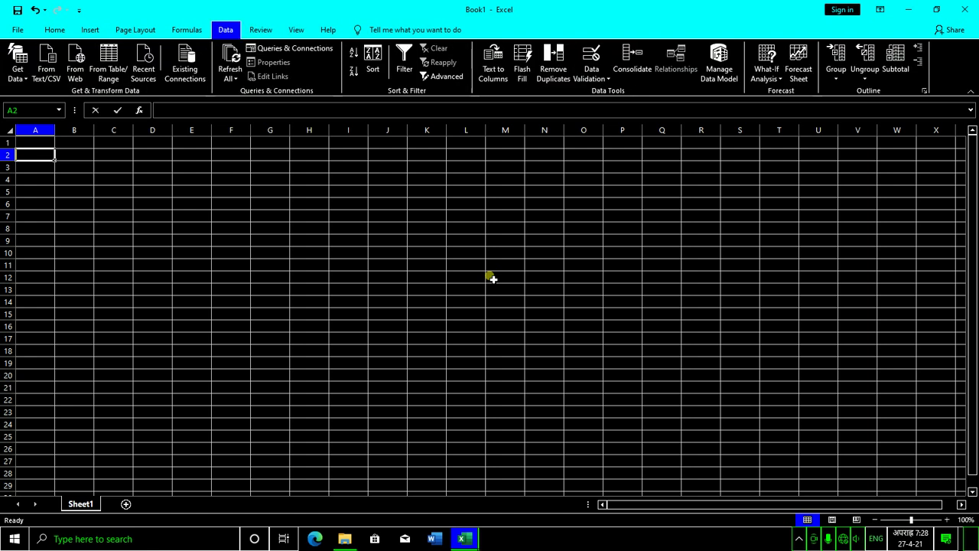
key("Left")
key("Left")
key("Left")
key("Left")
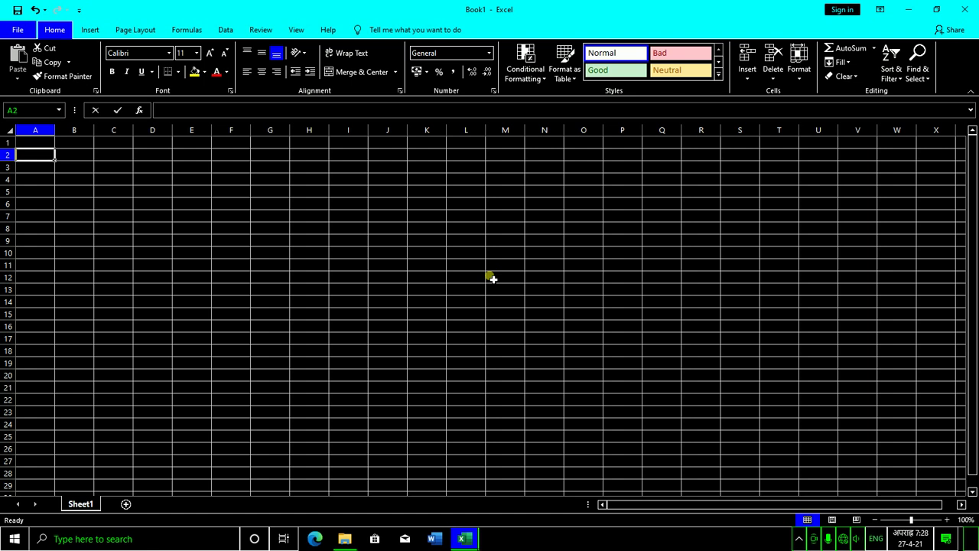
key("Left")
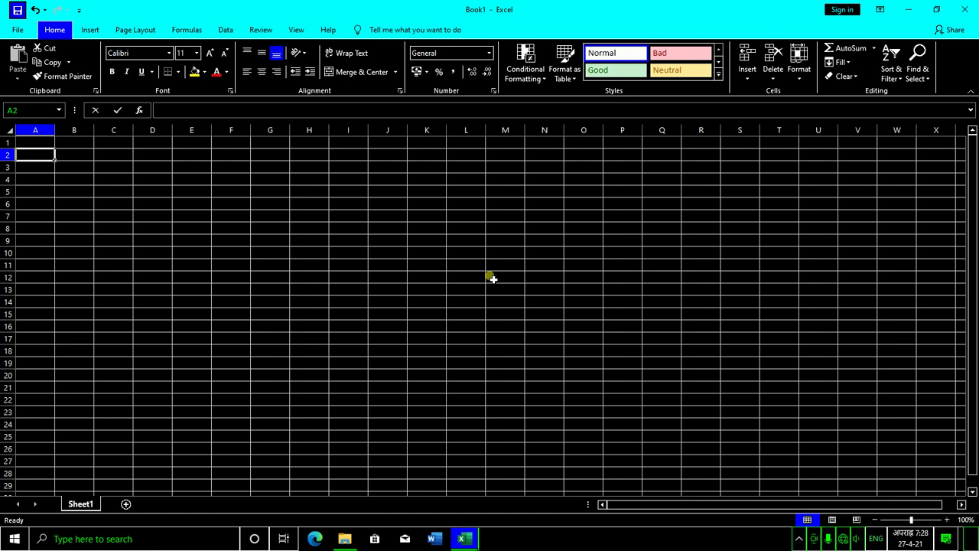
key("Right")
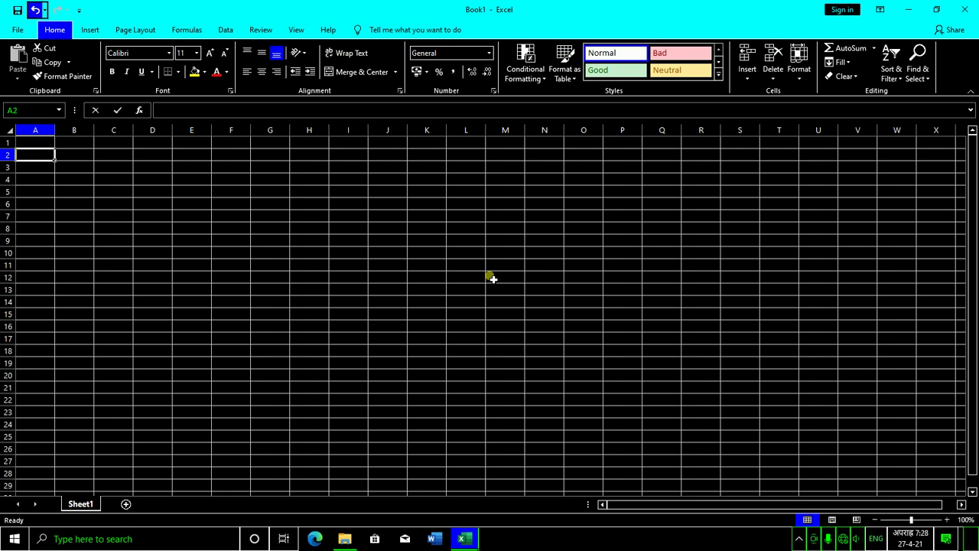
key("Left")
key("Right")
key("Right")
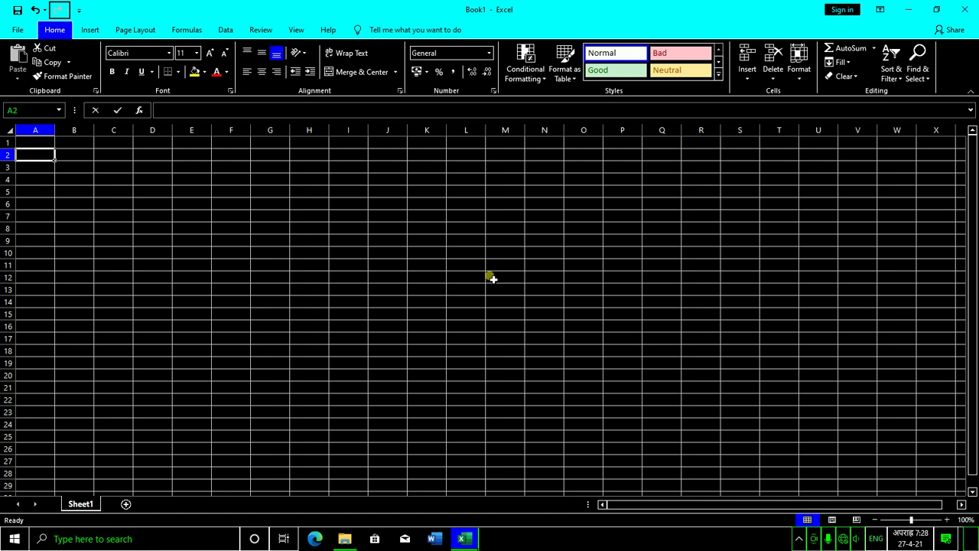
key("Right")
Inspect the Save button's Quick Access options and dismiss them without removing anything
key("Left")
key("Left")
key("Left")
key("shift+F10")
key("Down")
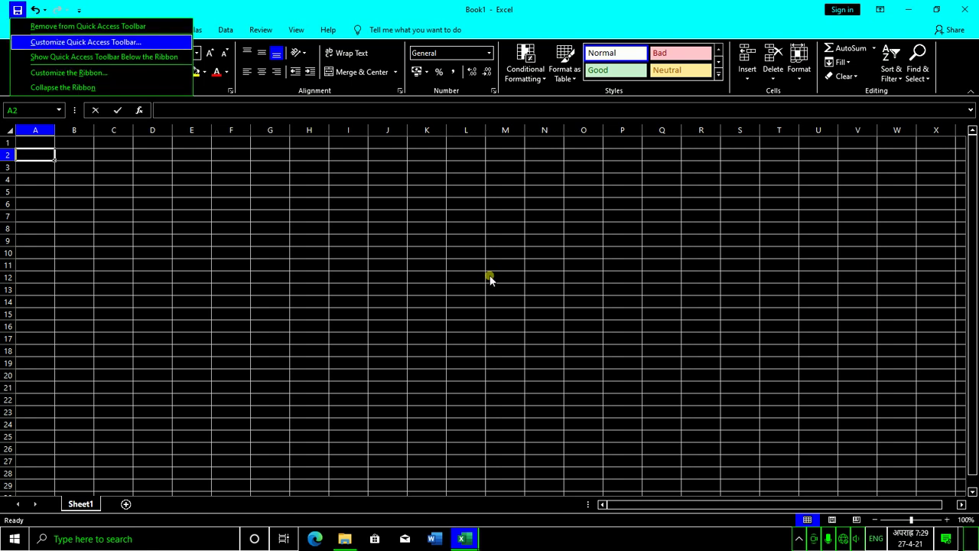
key("Up")
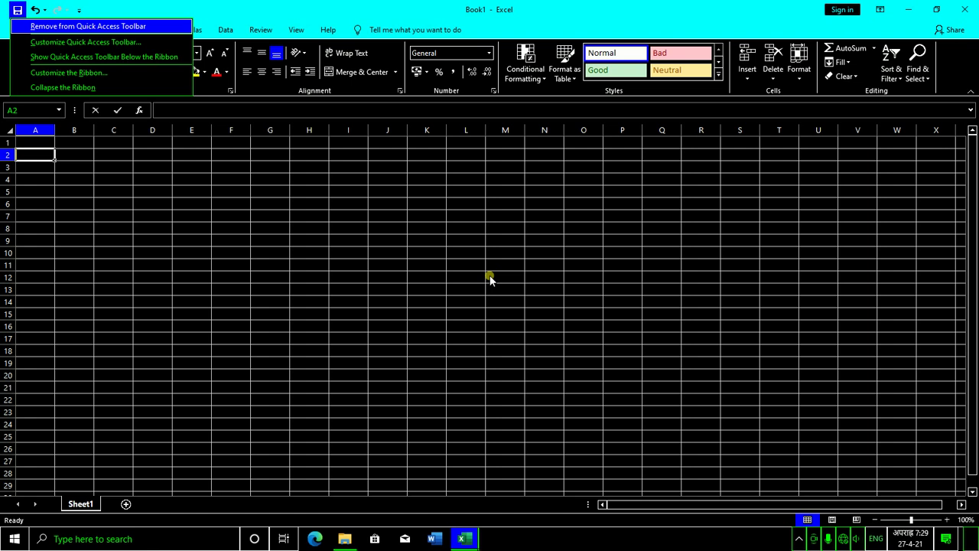
key("Escape")
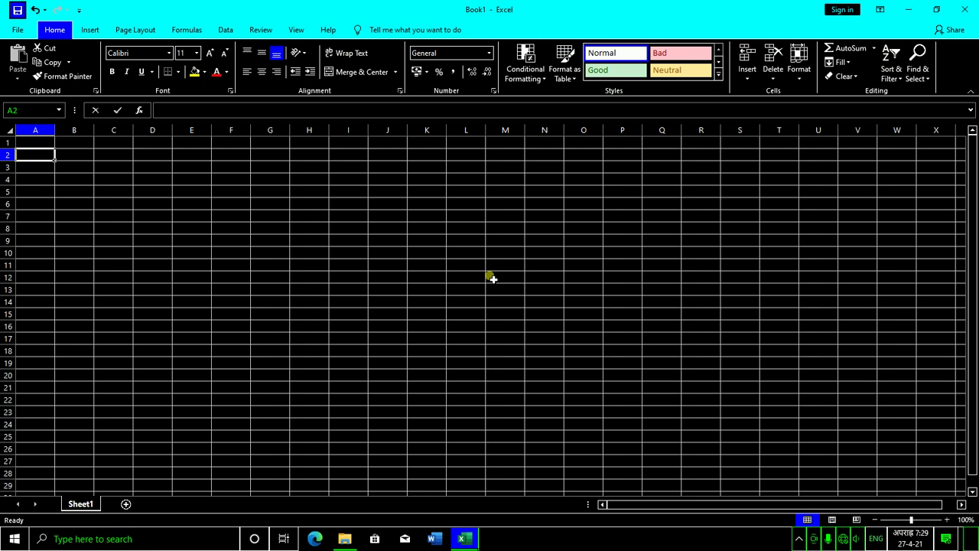
Add Email to the Quick Access Toolbar from the Customize list of commands
key("Right")
key("Right")
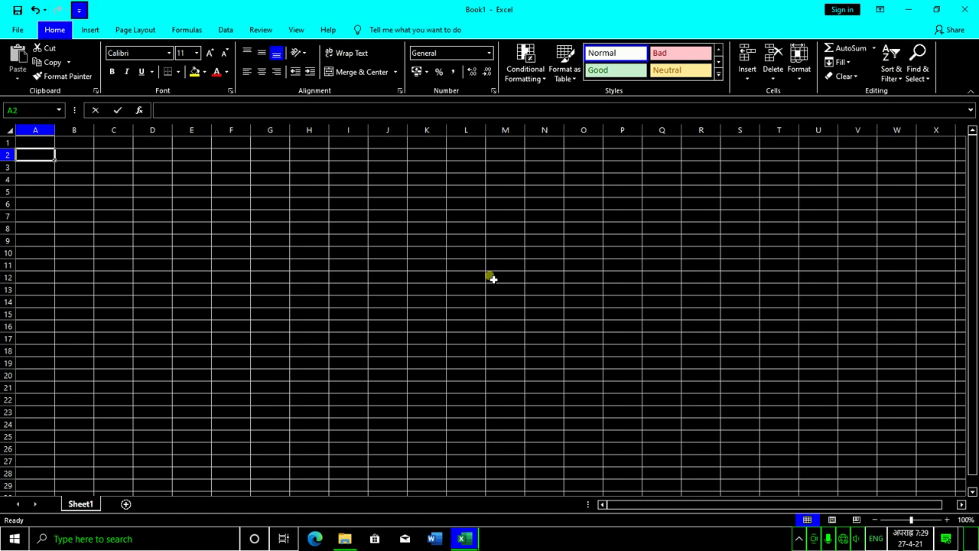
key("Return")
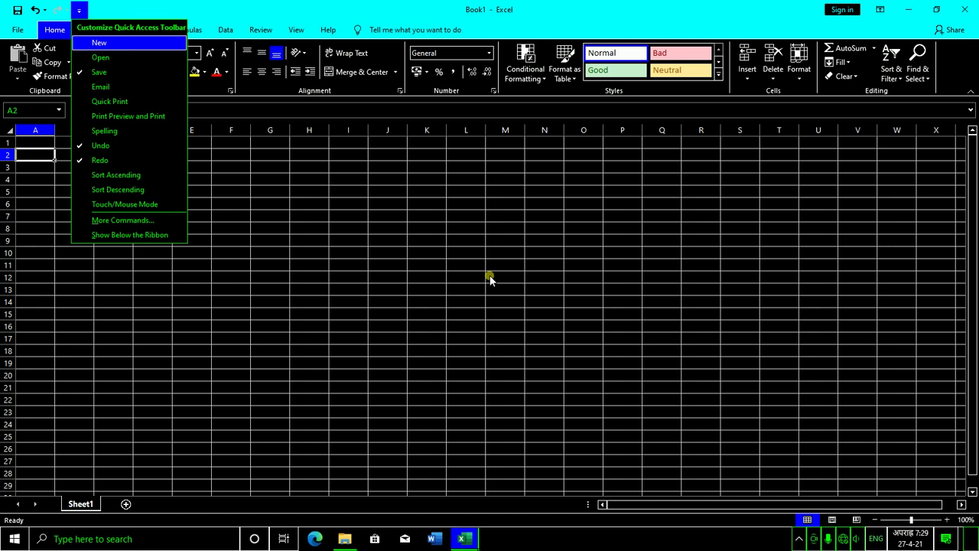
key("Down")
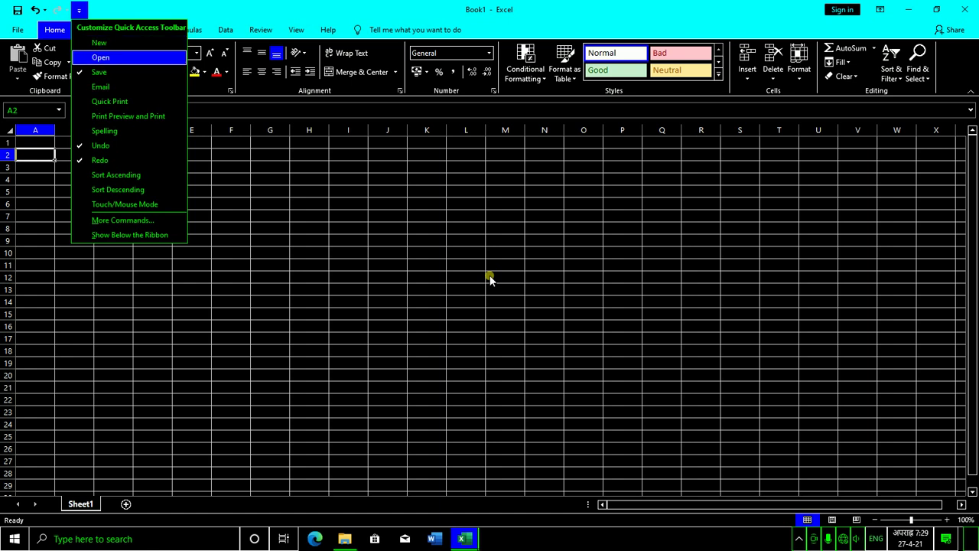
key("Down")
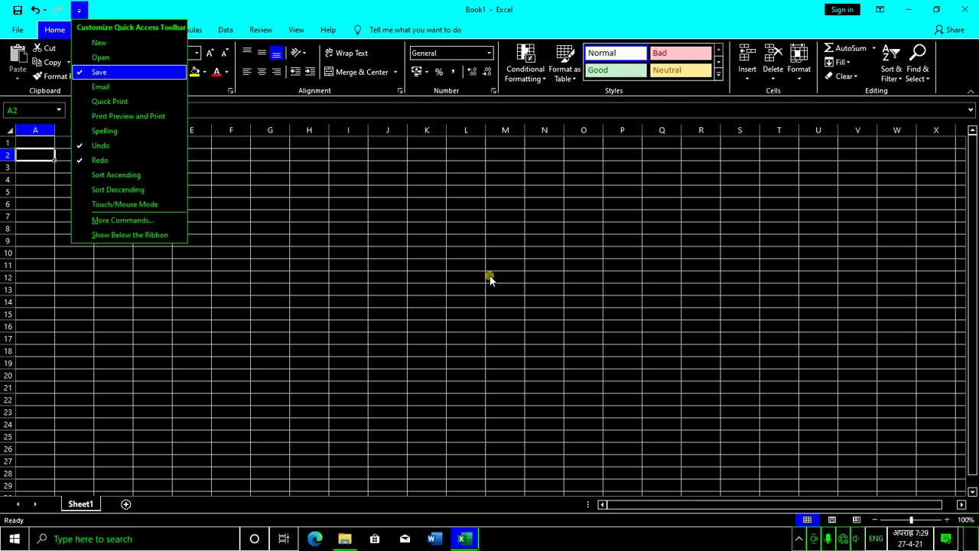
key("Down")
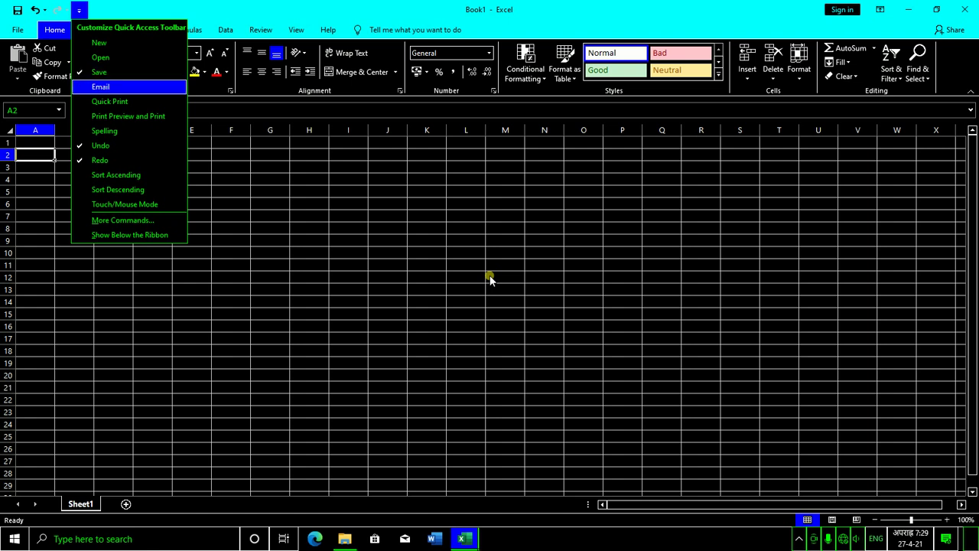
key("Down")
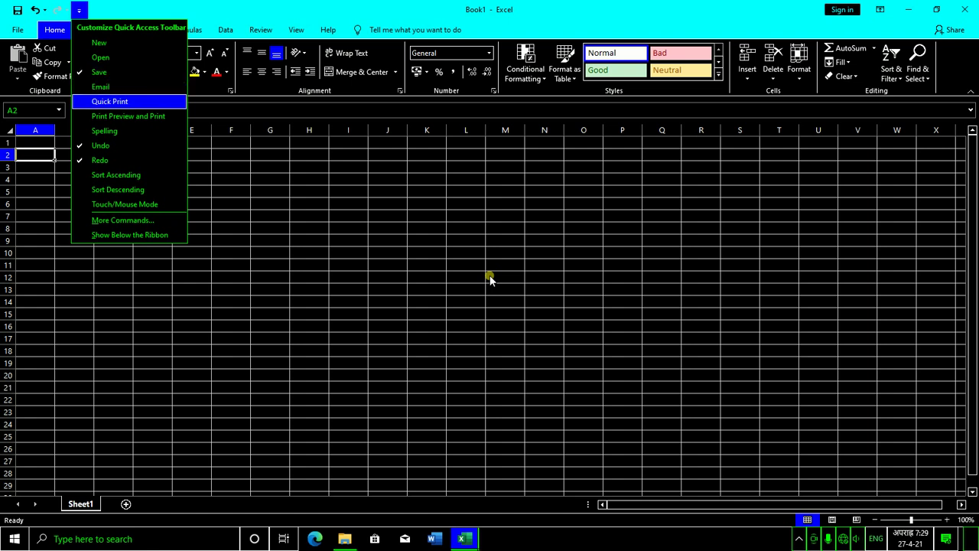
key("Up")
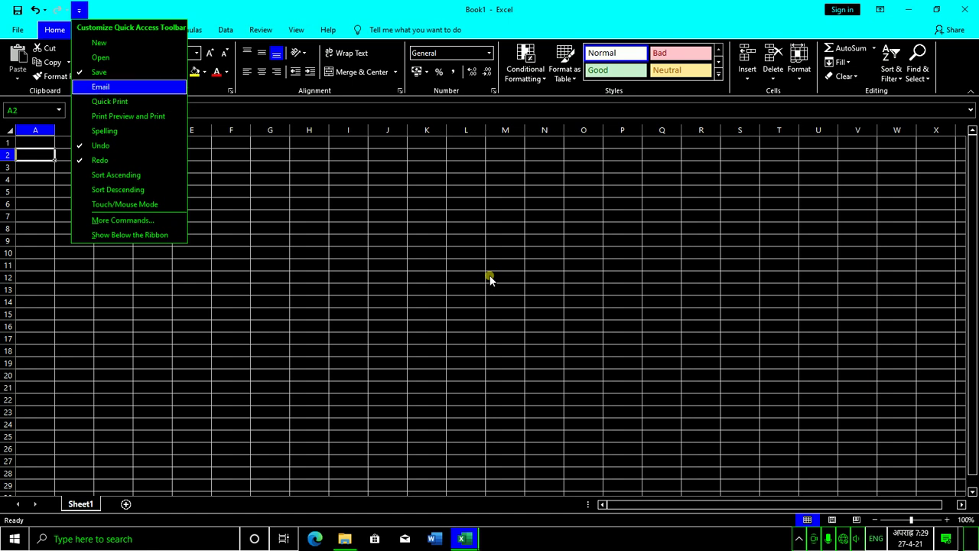
key("Up")
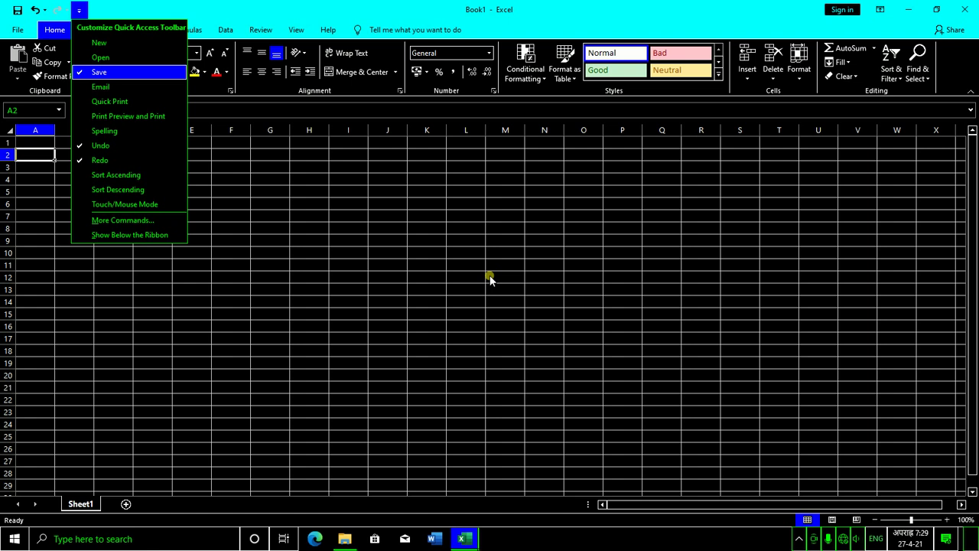
key("Down")
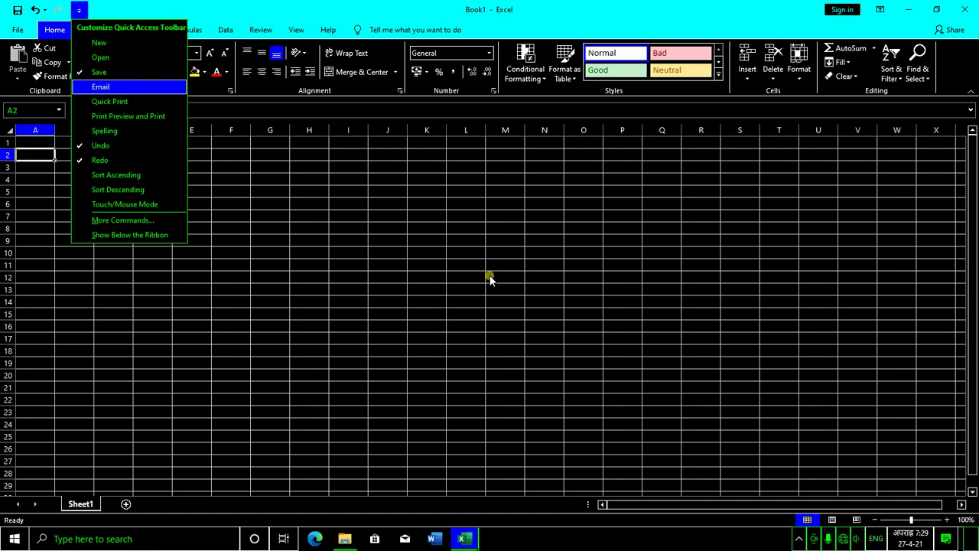
key("Return")
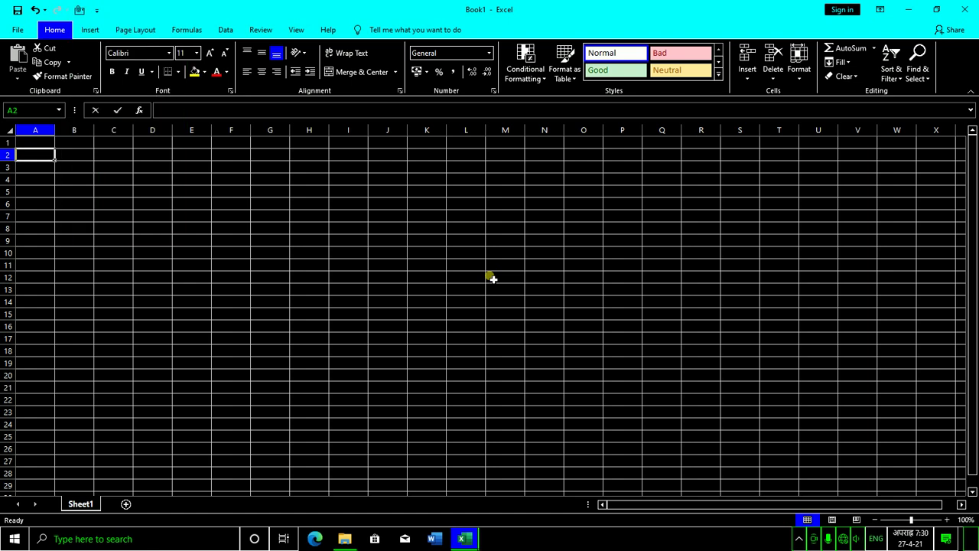
key("Down")
key("Up")
Preview the Tell Me search suggestions, reaching Freeze Panes, then return focus to the tabs
key("alt")
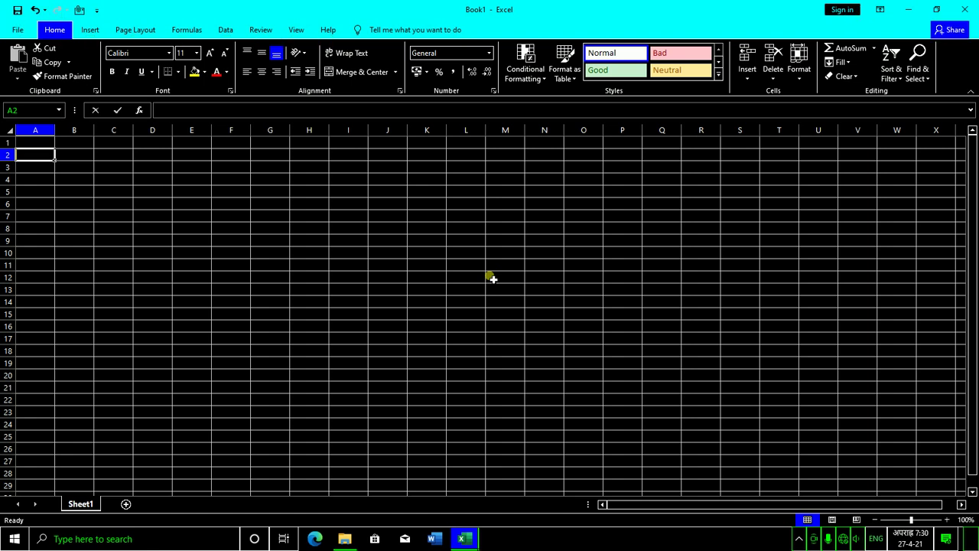
key("alt+q")
key("Down")
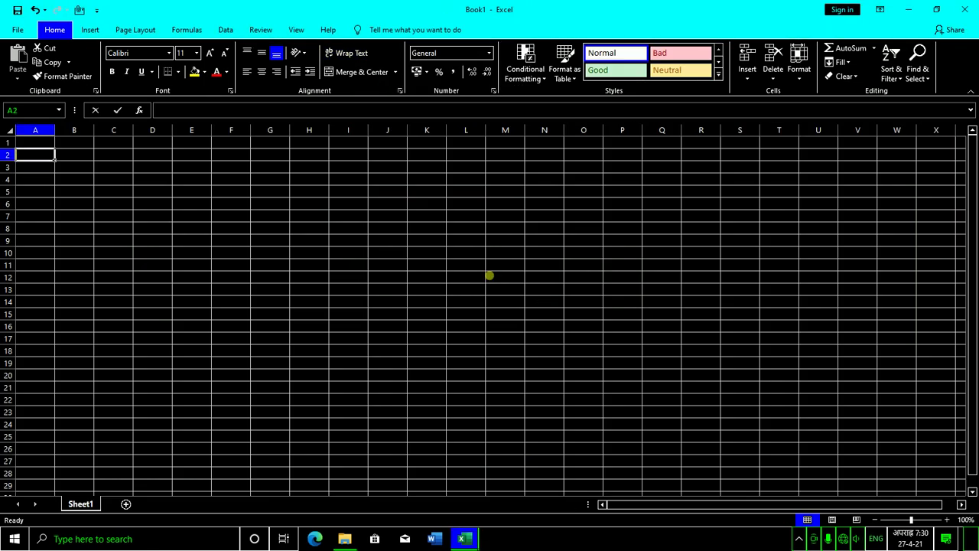
key("alt")
key("Left")
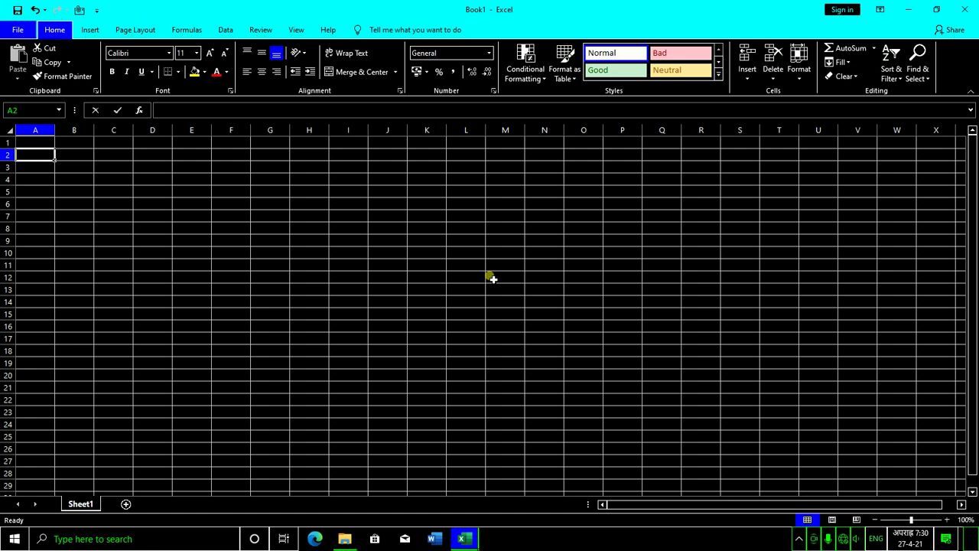
Remove the newly added Email button from the Quick Access Toolbar
key("Up")
key("Right")
key("Left")
key("Right")
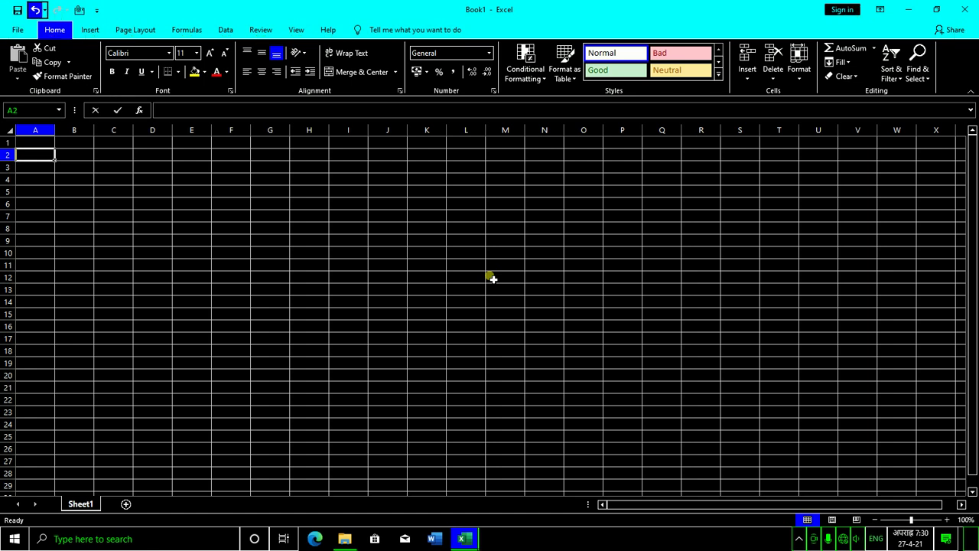
key("Right")
key("Right")
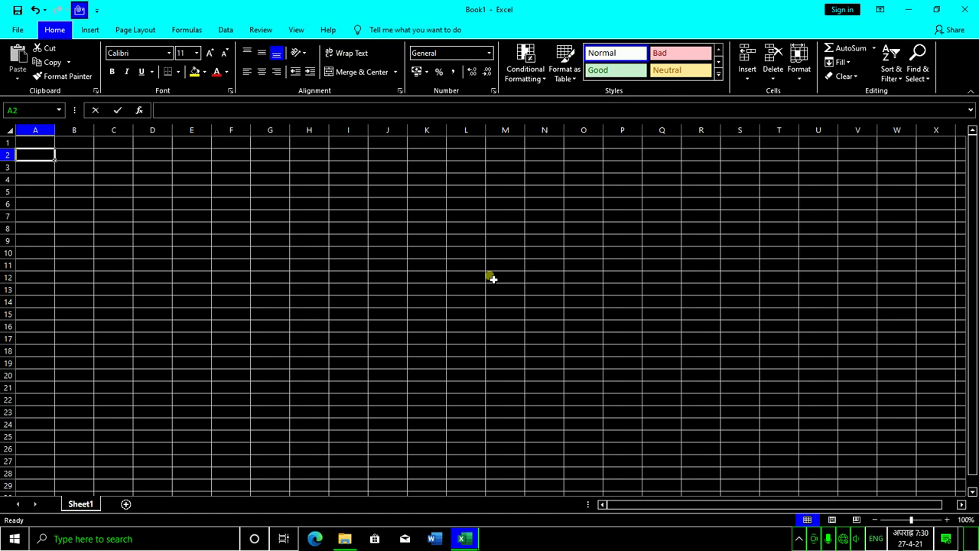
key("shift+F10")
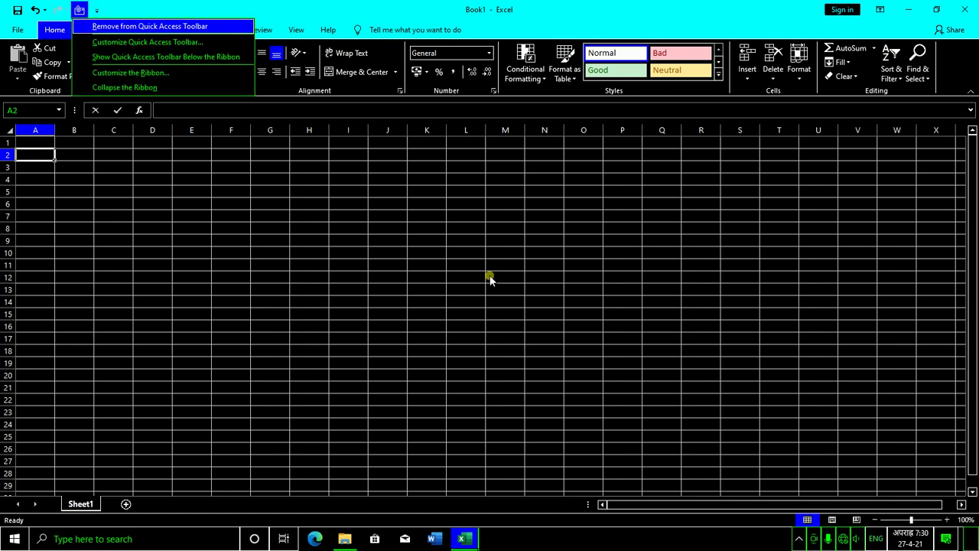
key("Down")
key("Up")
key("Return")
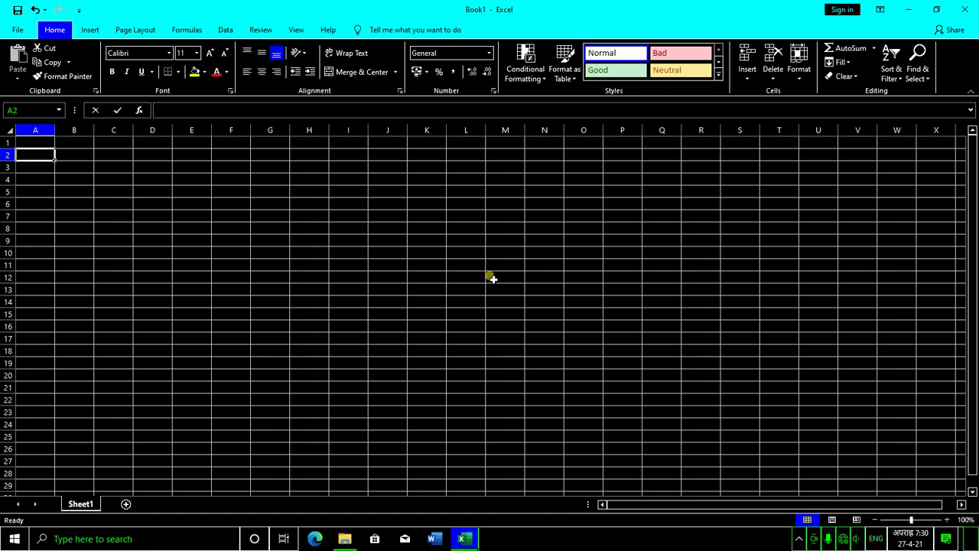
Bring up the Tell Me command suggestions again
key("alt")
key("Left")
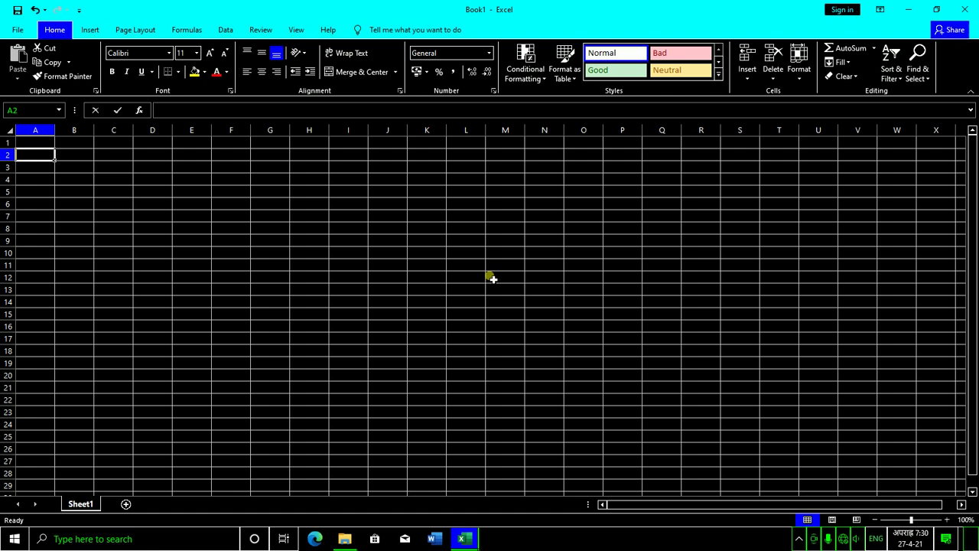
key("Left")
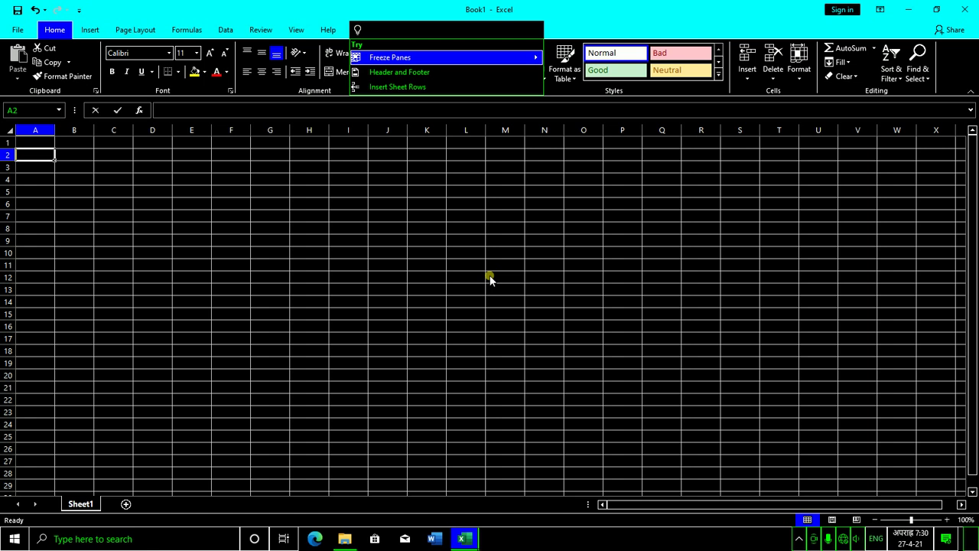
Return to Book1 and step focus across Save, Undo and Redo on the Quick Access Toolbar
key("alt+Tab")
key("alt")
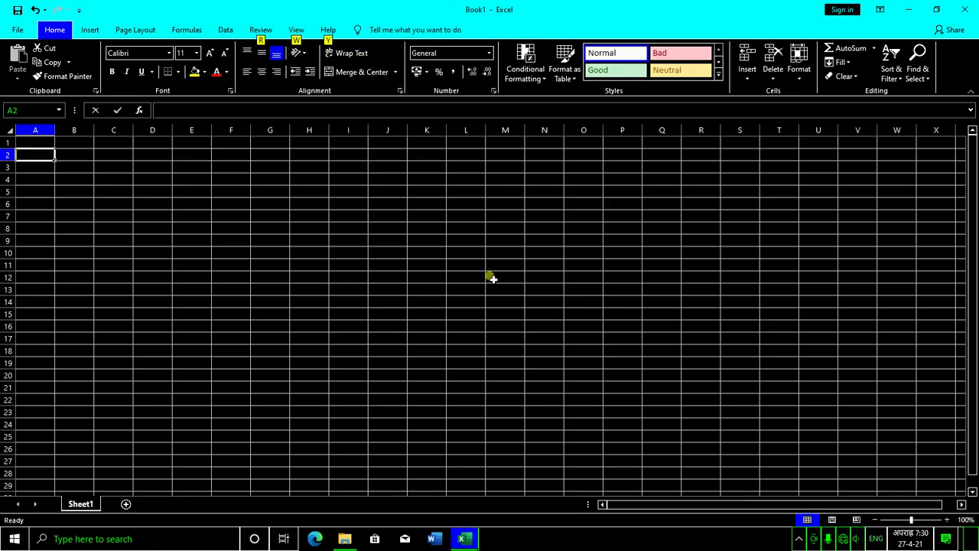
key("Escape")
key("Left")
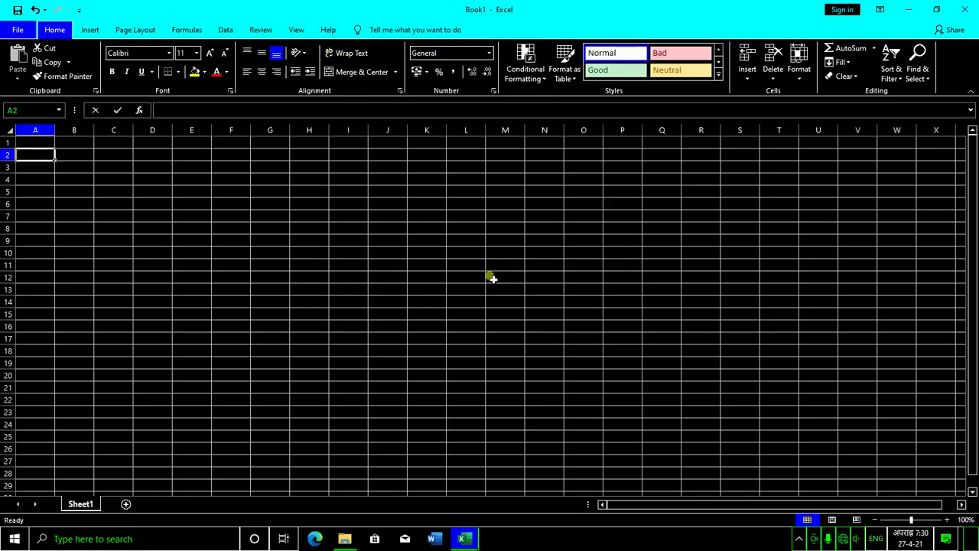
key("Up")
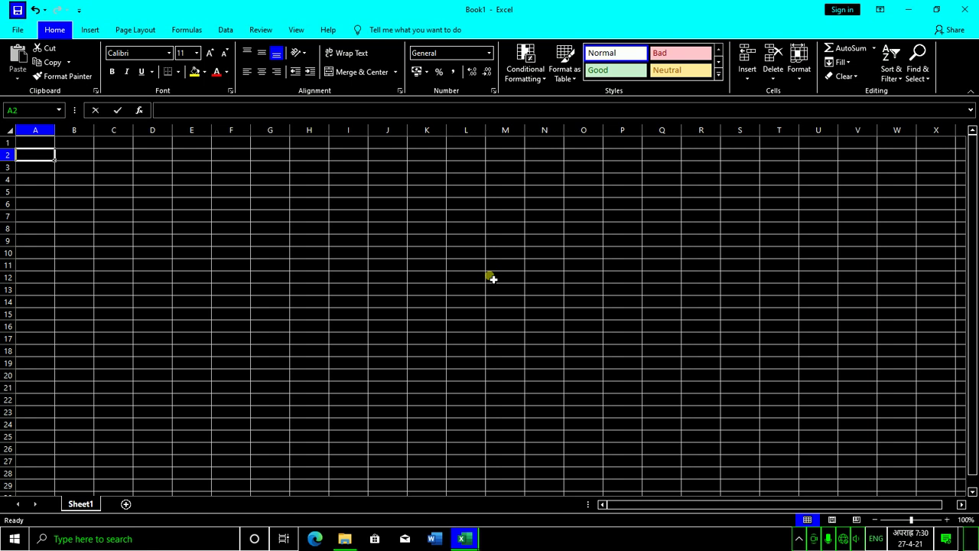
key("Right")
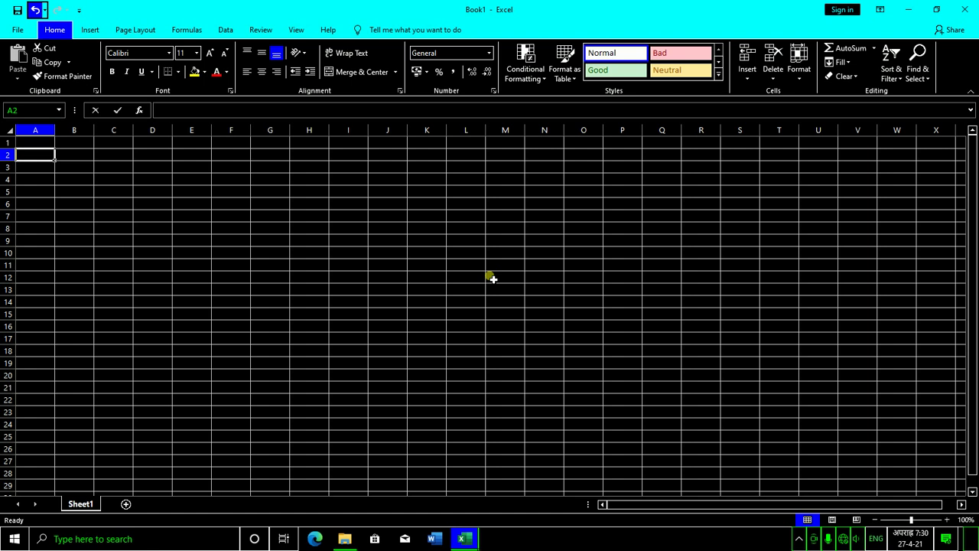
key("Right")
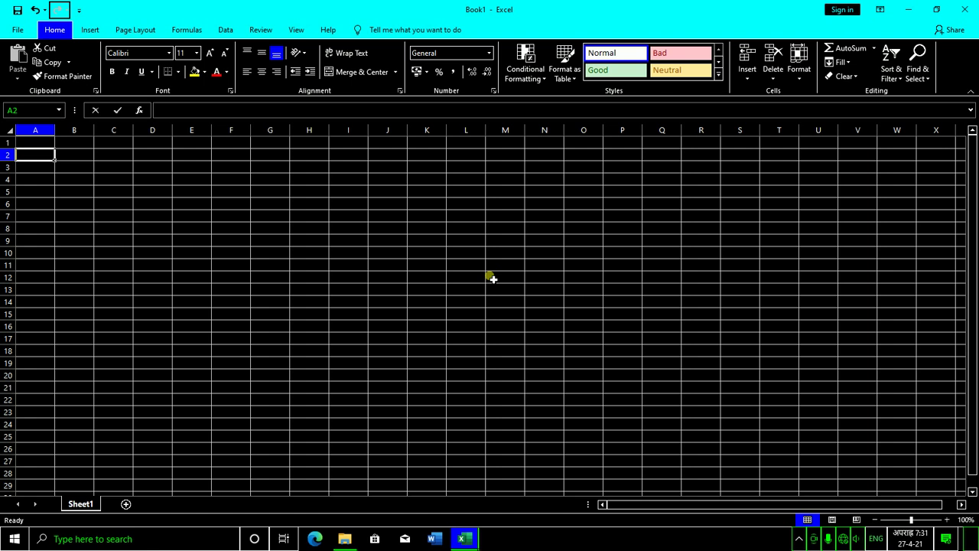
key("ctrl+y")
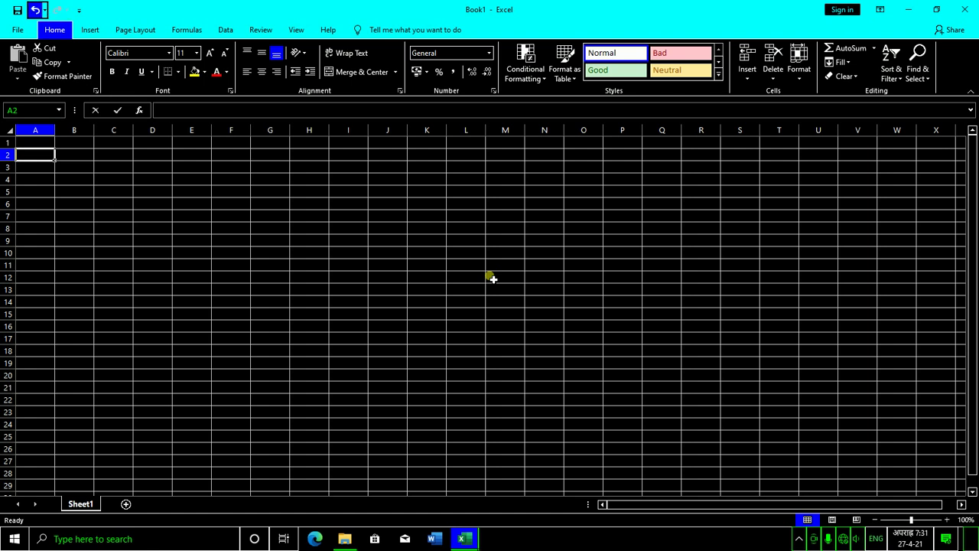
key("Right")
key("alt")
key("Left")
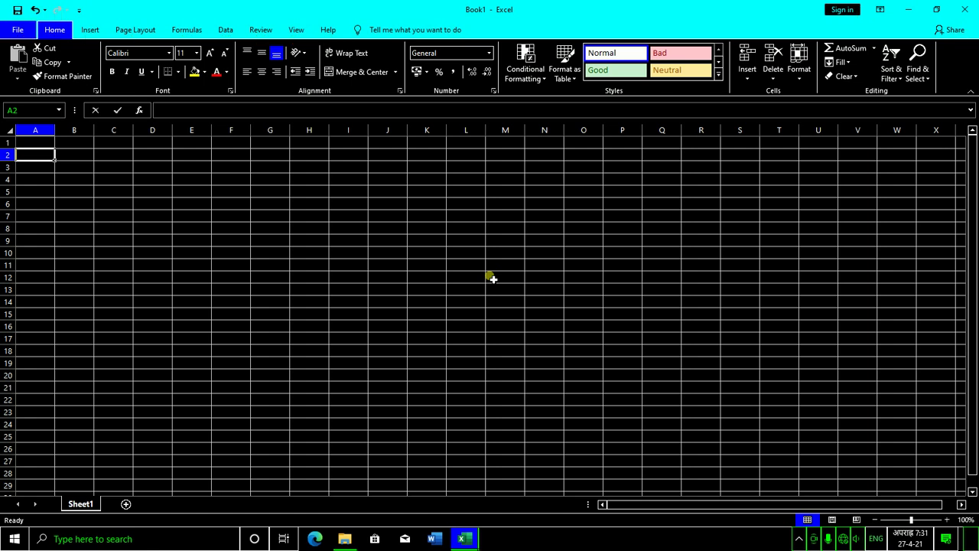
Open the File backstage and browse the New templates to Welcome to Excel
key("Return")
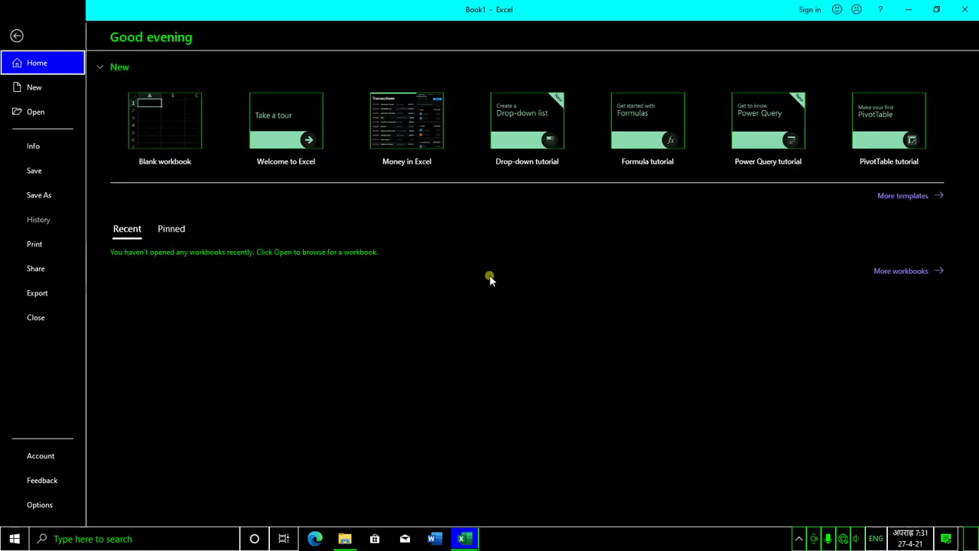
key("Tab")
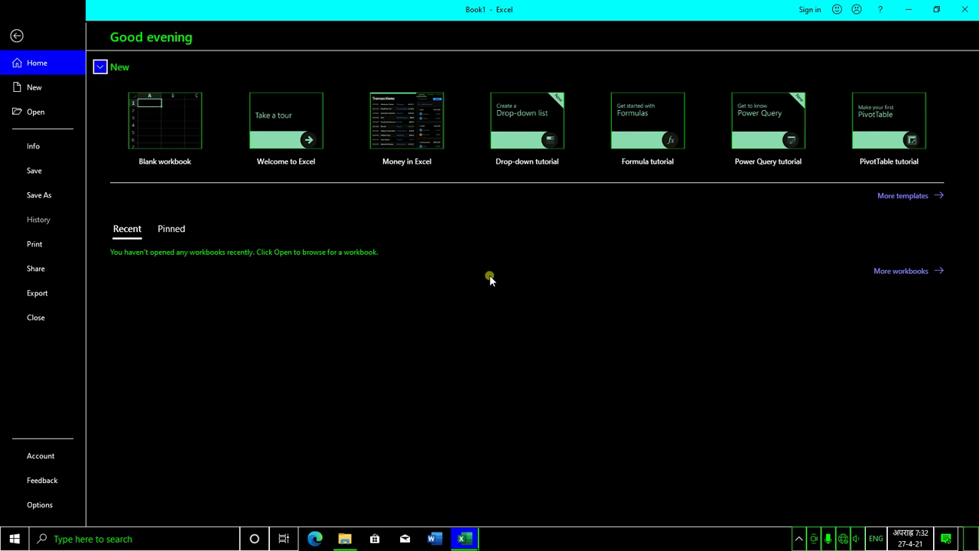
key("Tab")
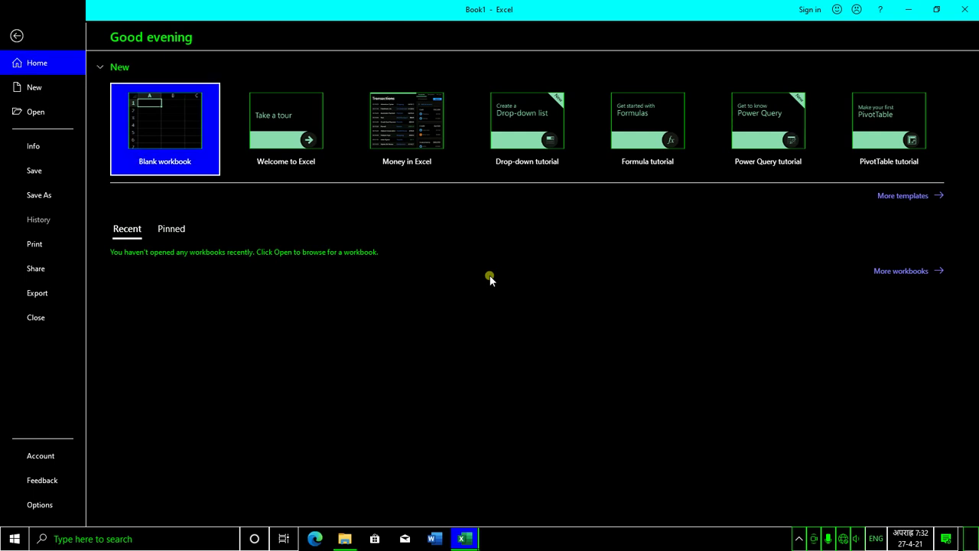
key("Right")
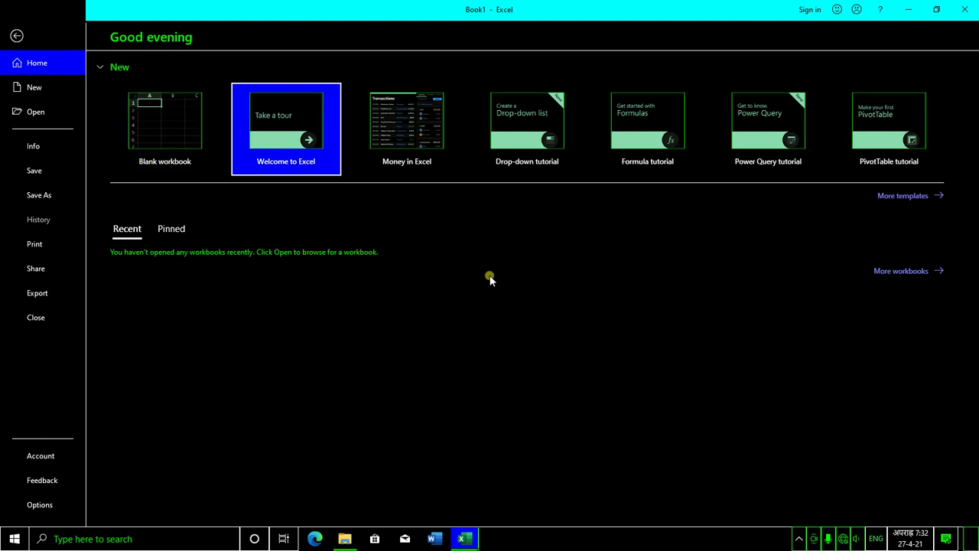
Visit the New, Open and Info backstage pages, ending on Book1's Info
key("alt")
key("n")
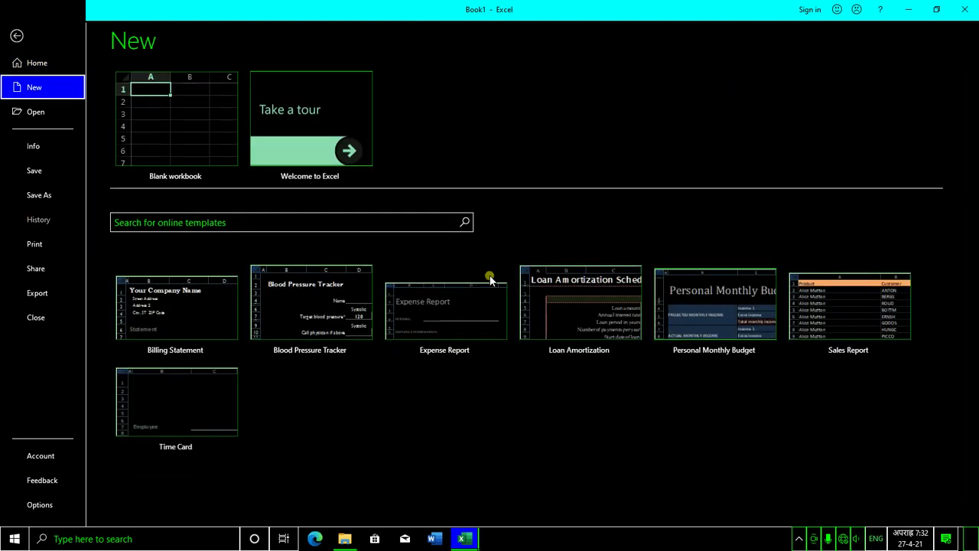
key("ctrl+o")
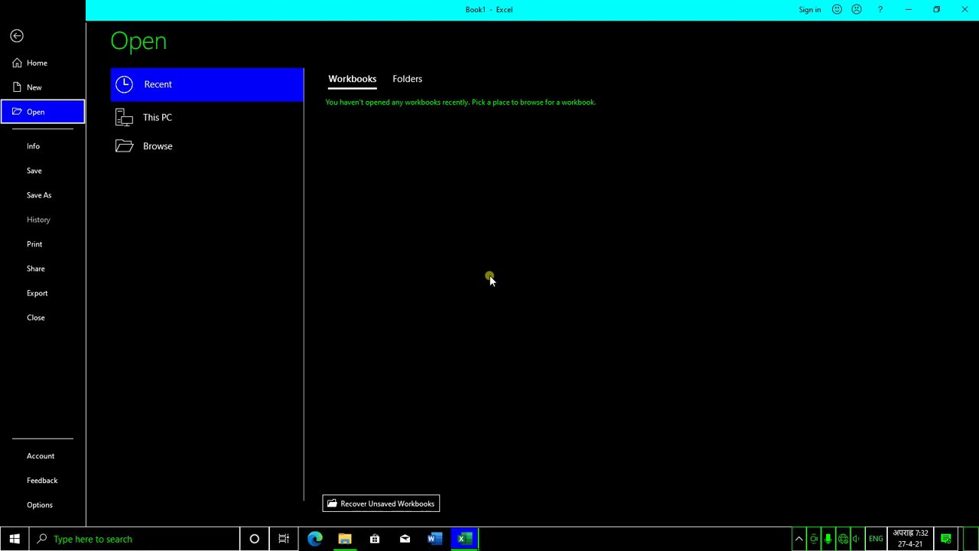
key("Down")
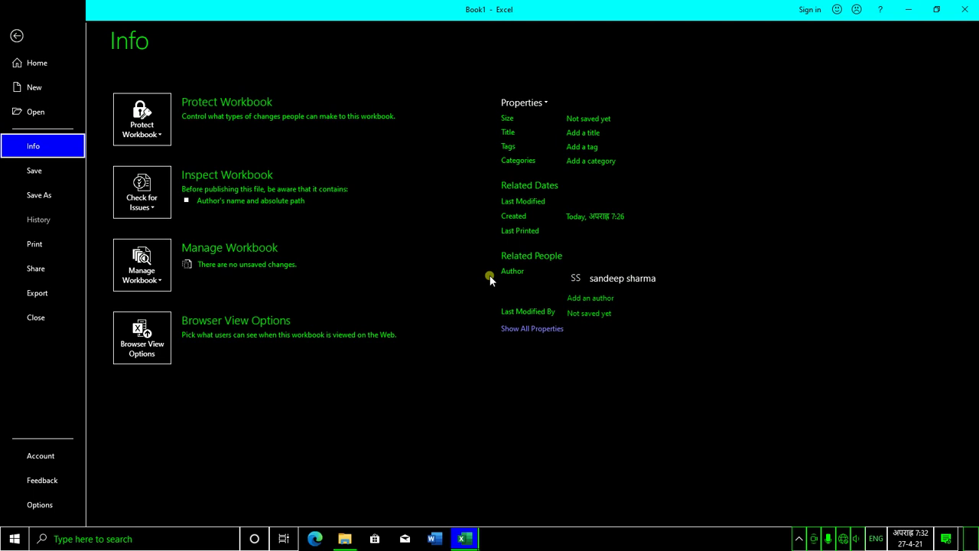
key("Down")
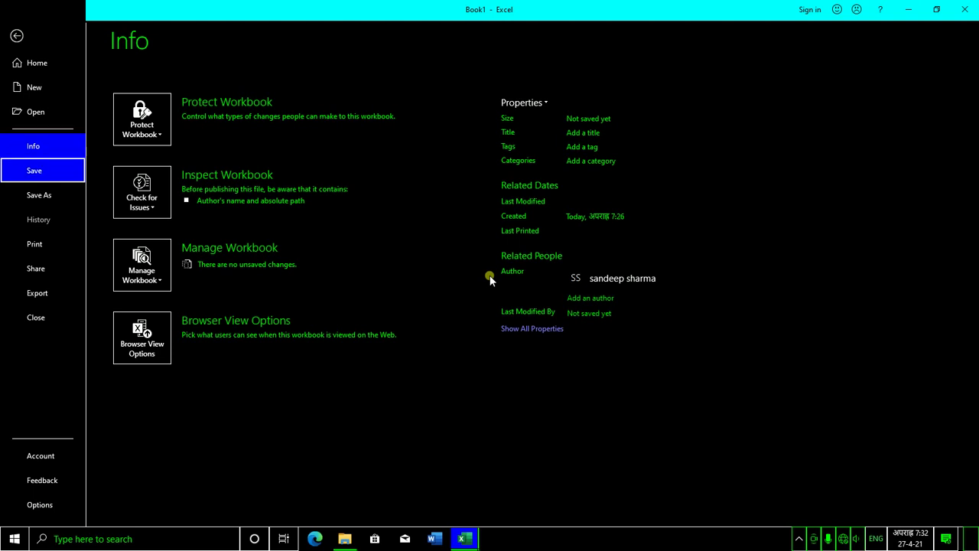
Browse the Save As, Print, Share and Export backstage pages
key("Down")
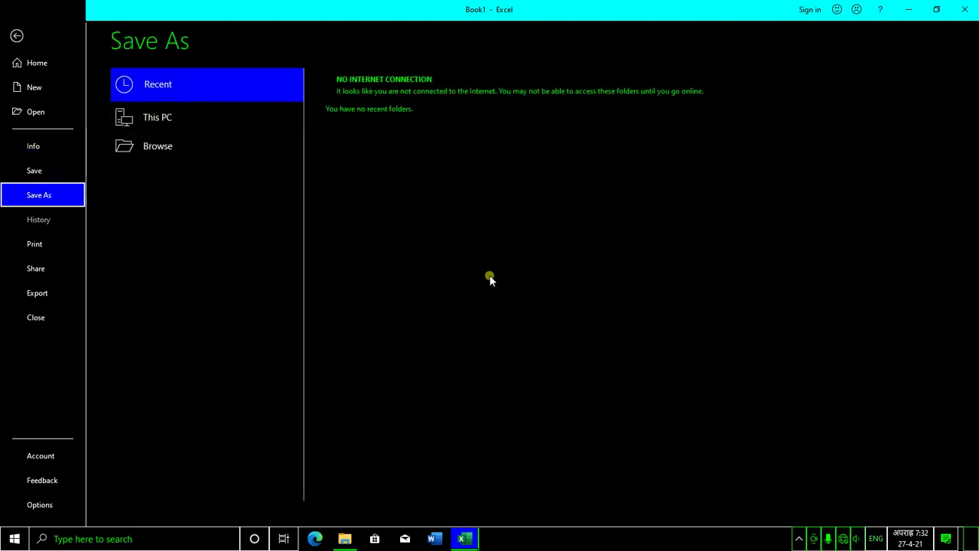
key("Down")
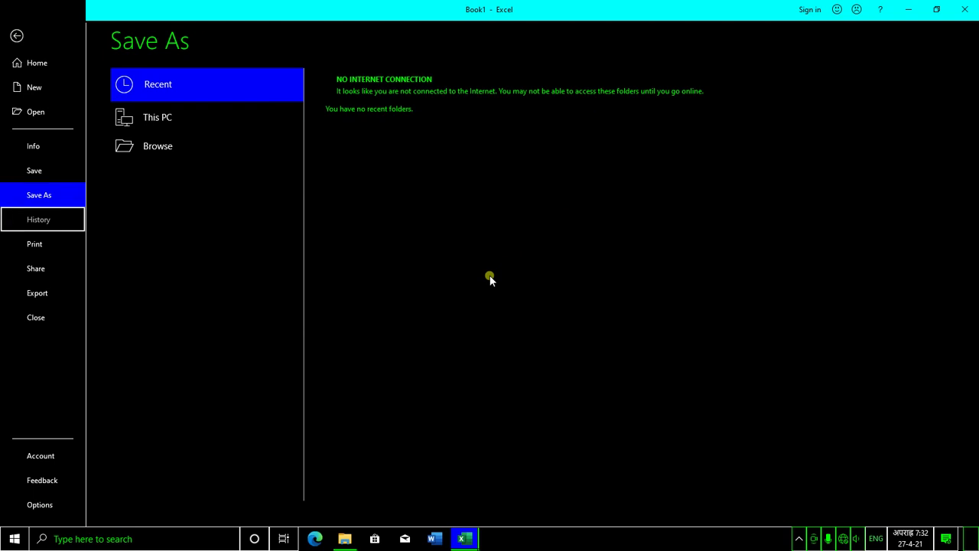
key("Down")
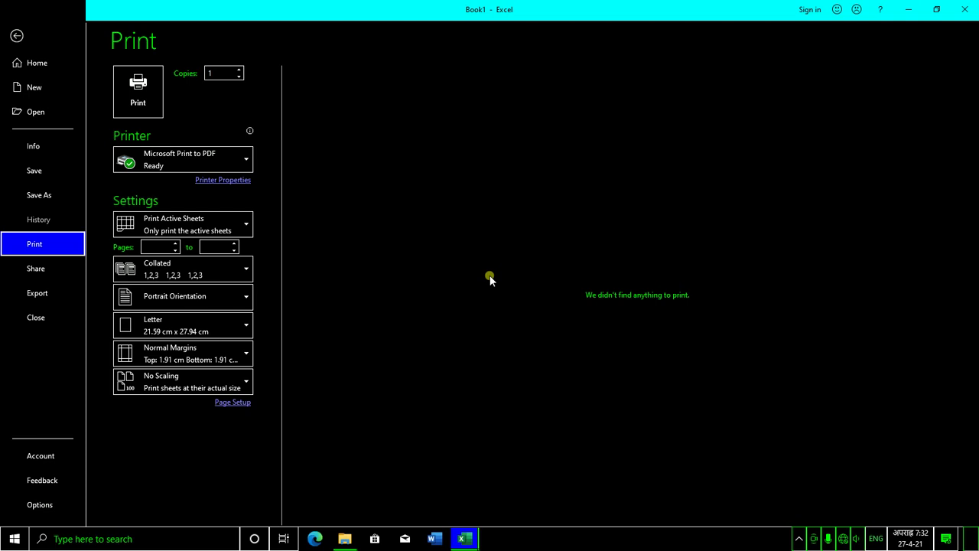
key("Down")
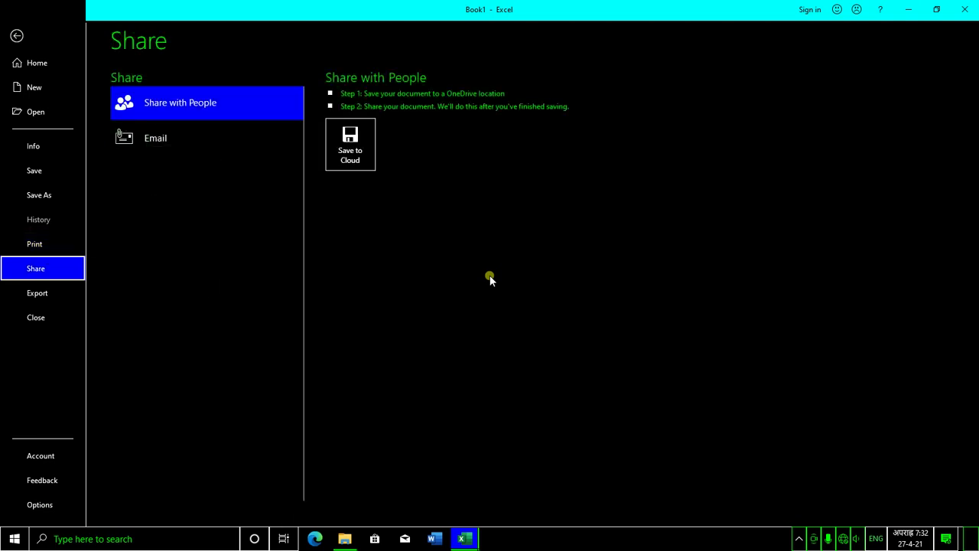
key("Down")
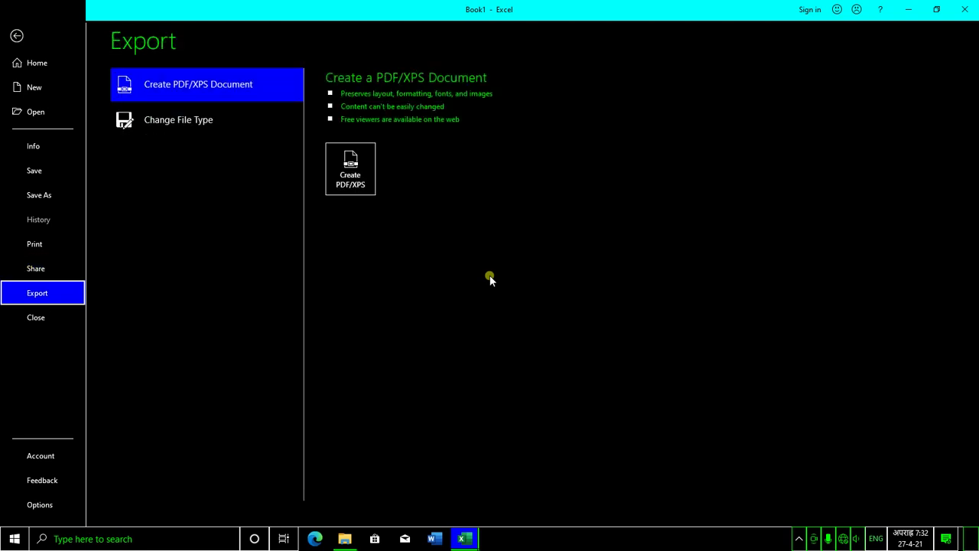
key("Down")
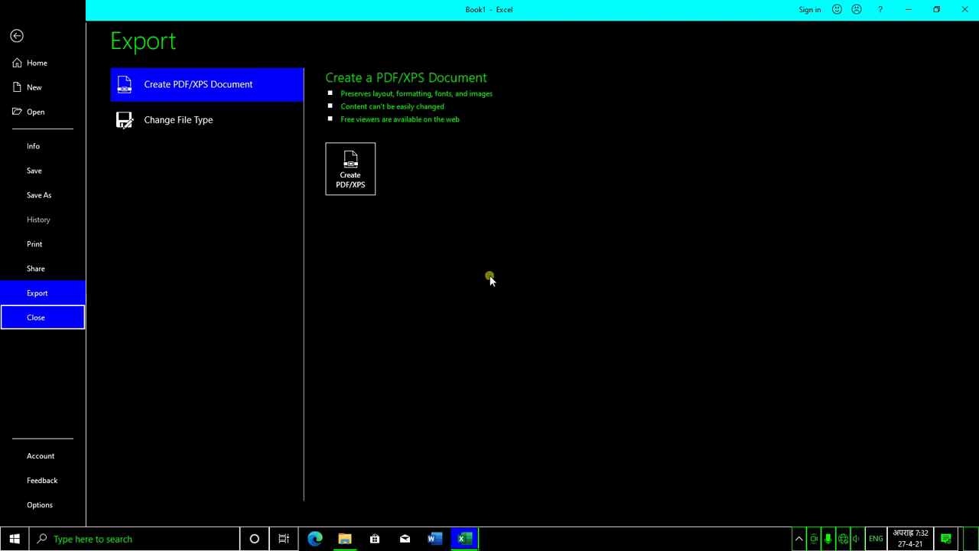
Close Book1, then close the Welcome to Excel1 tour workbook without saving
key("Return")
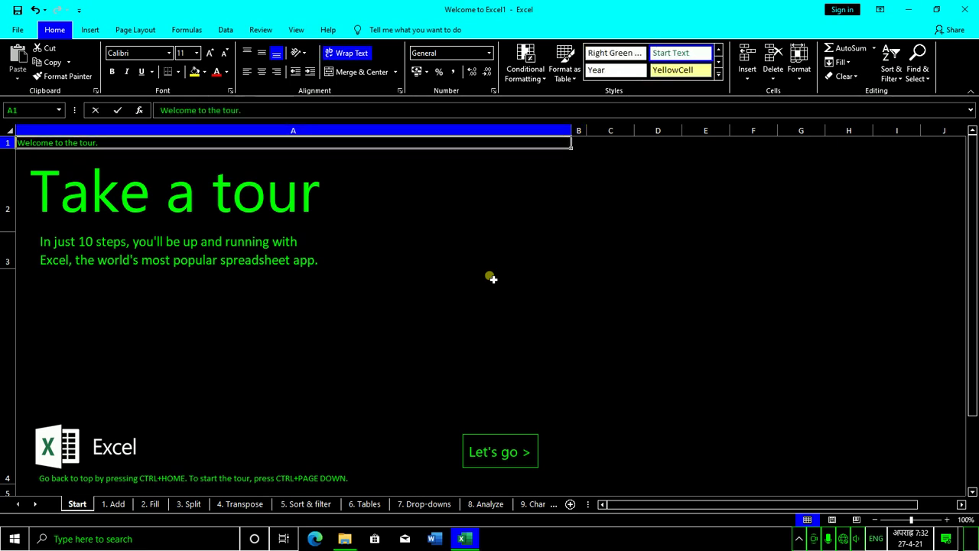
key("ctrl+w")
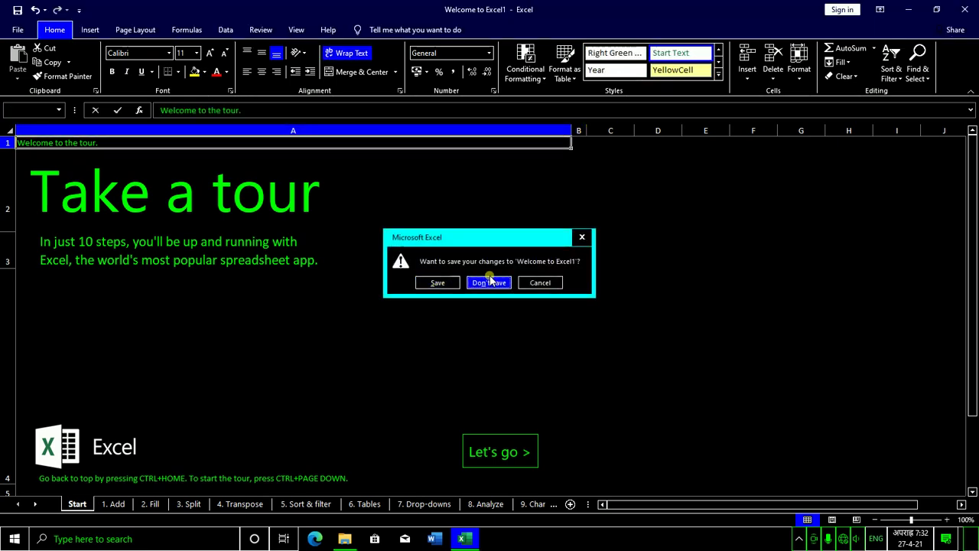
left_click(490, 280)
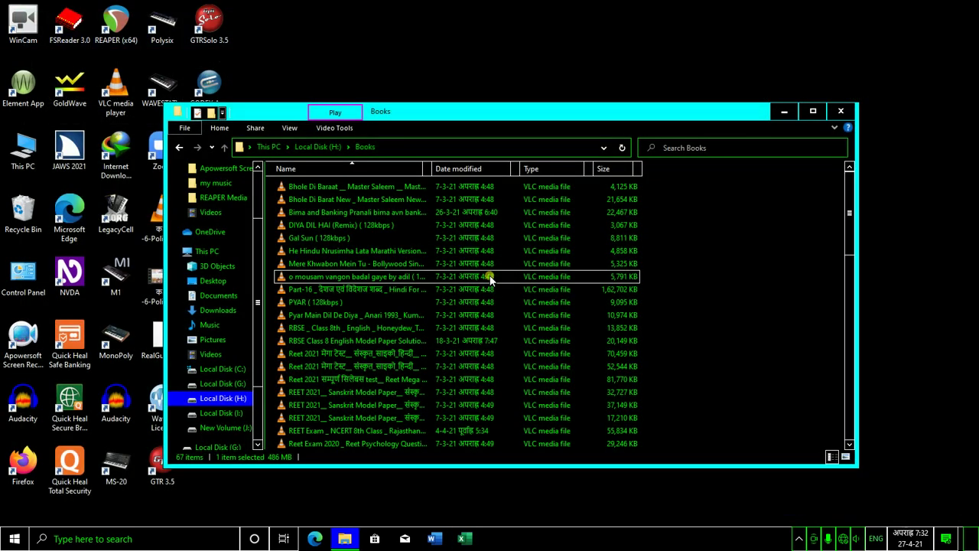
Show the bare desktop with Win+D, hiding the Books folder window
key("super+d")
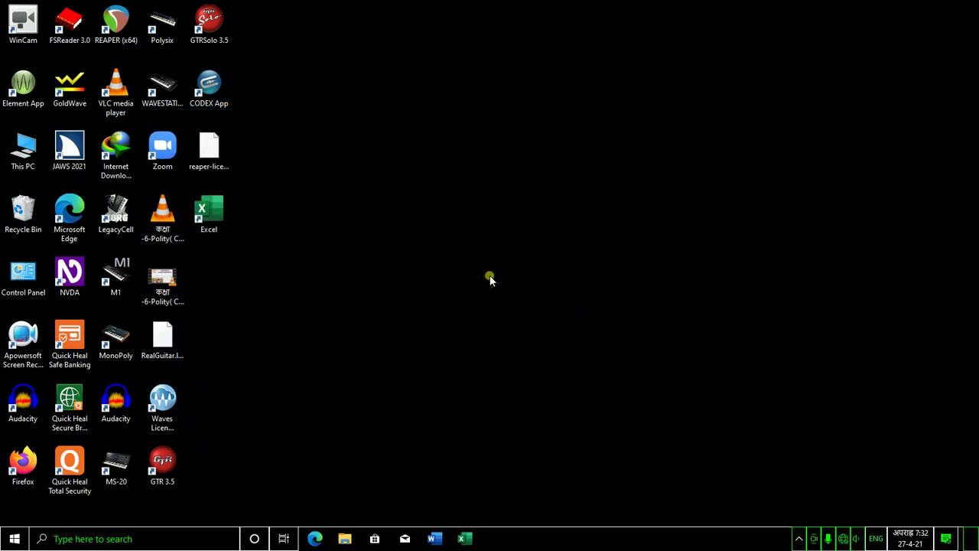